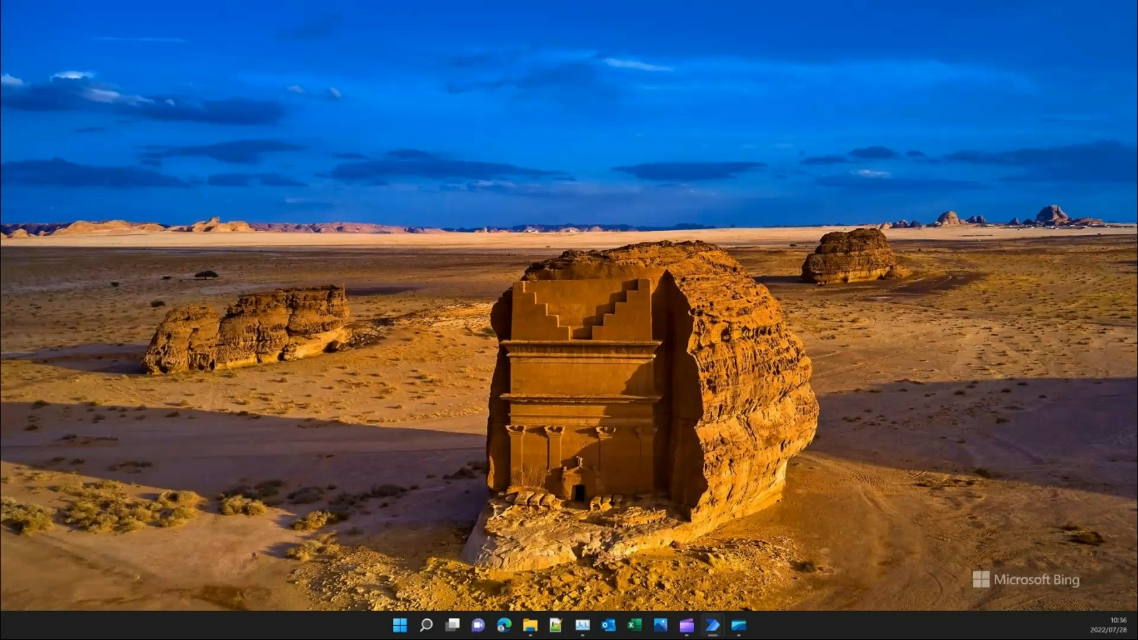
# Open the ExcelRecords workbook and the 'Contact information' Google Form side by side.
pyautogui.click(738, 625)
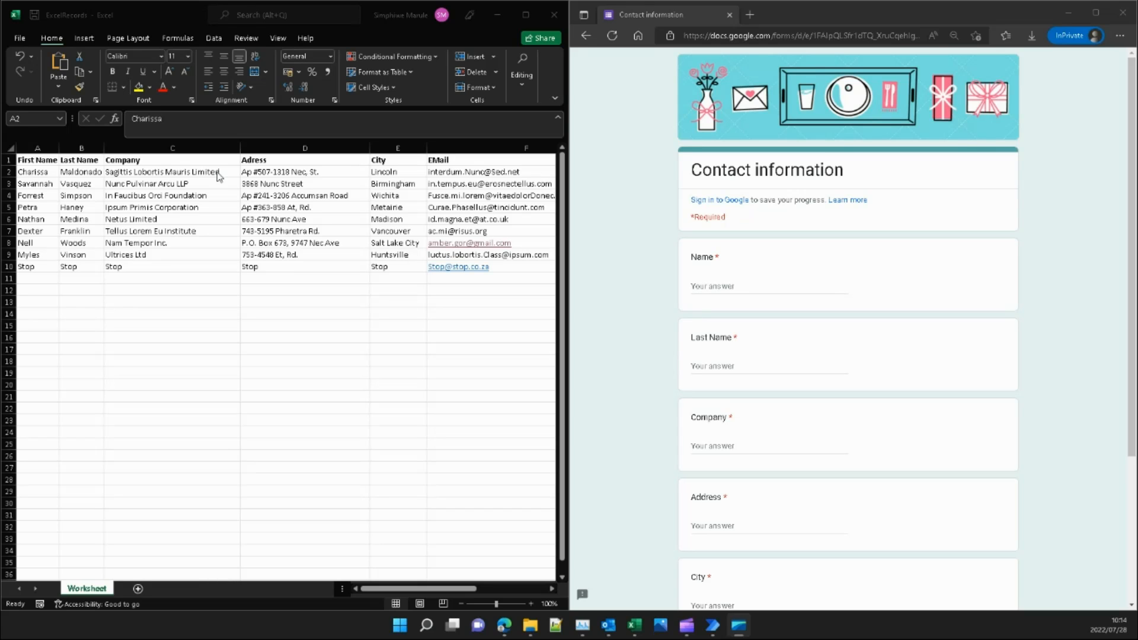
# Copy the first contact's first name from cell A2, repeating the copy several times.
pyautogui.click(30, 172)
pyautogui.hotkey('ctrl', 'c')
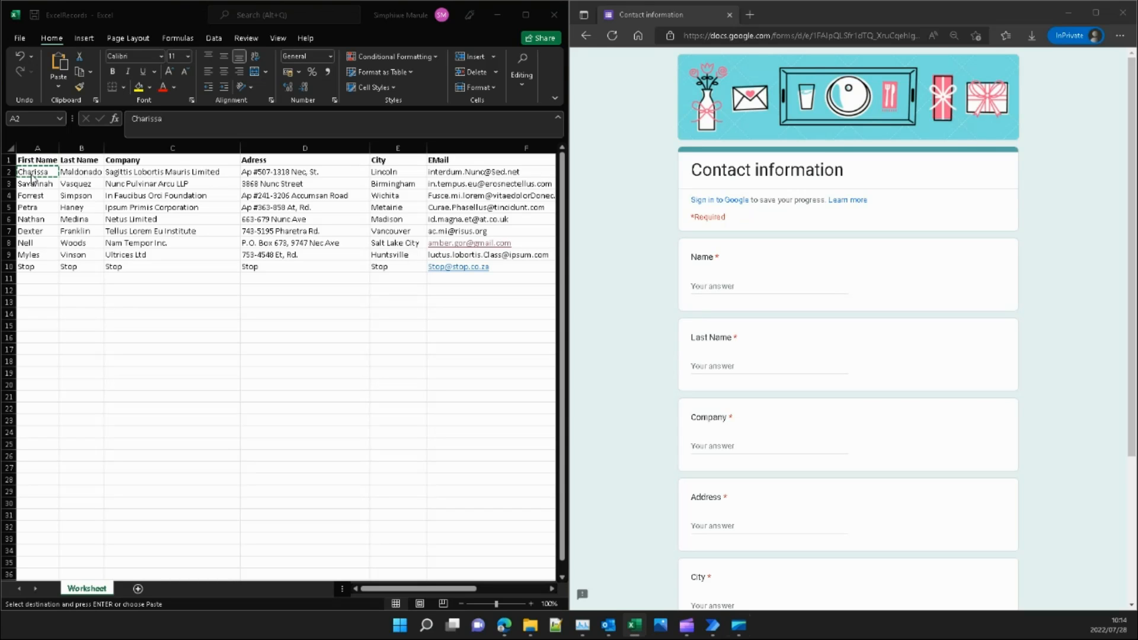
pyautogui.click(31, 174)
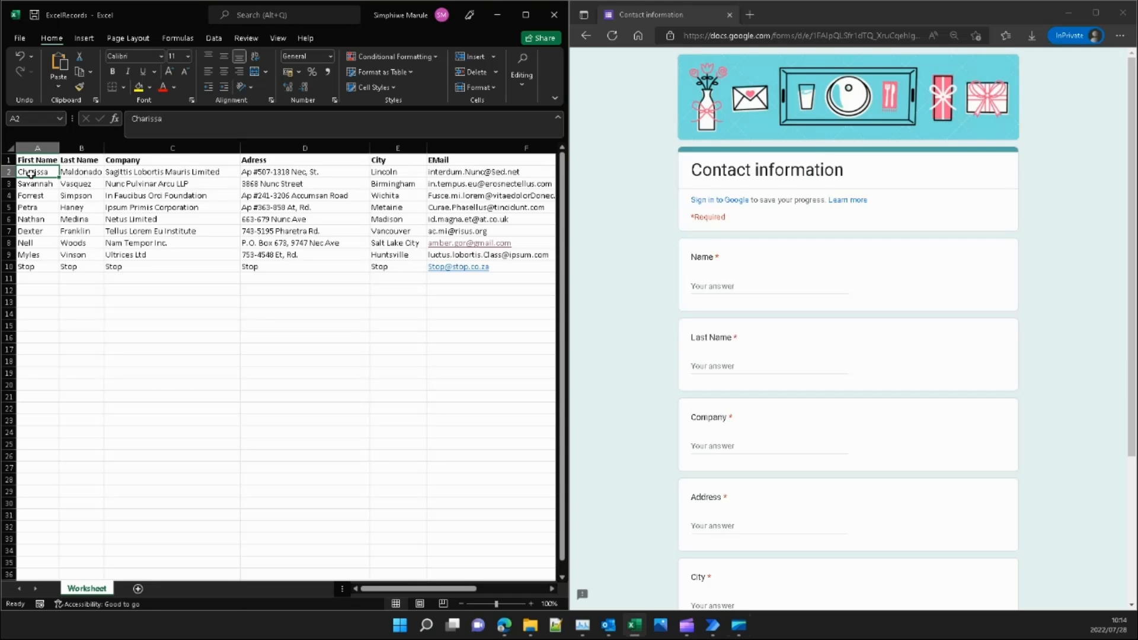
pyautogui.hotkey('ctrl', 'c')
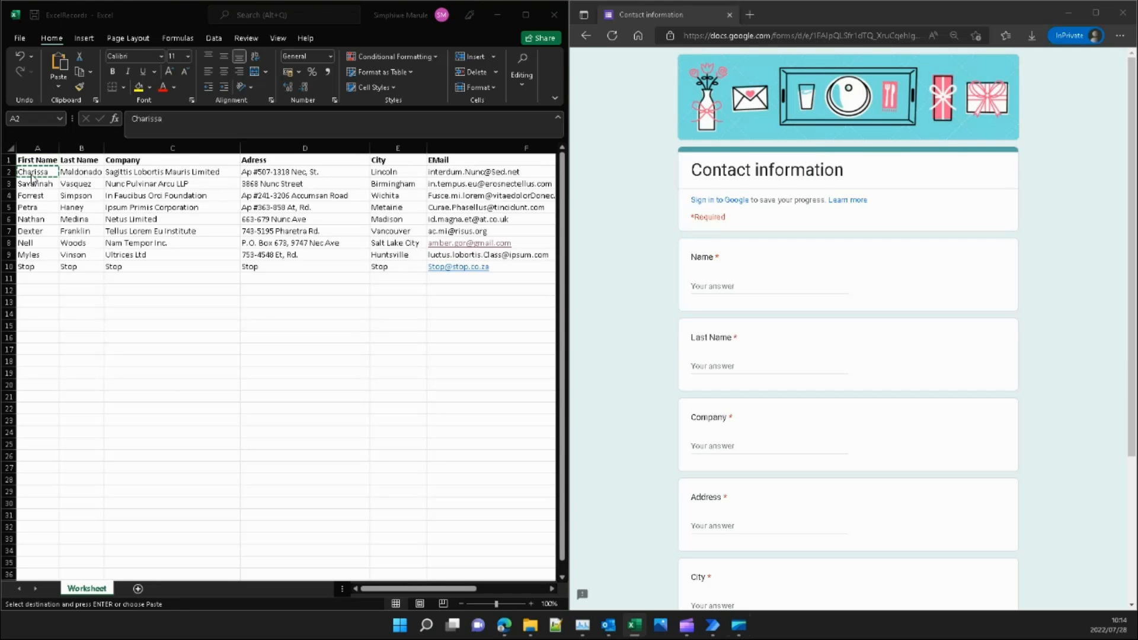
pyautogui.click(31, 174)
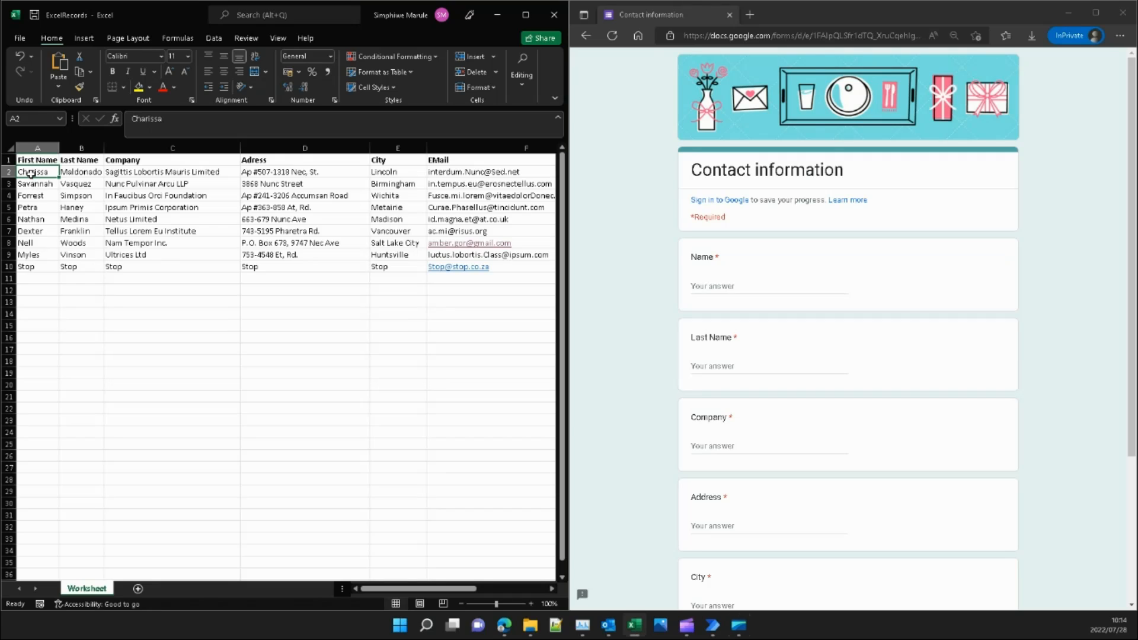
pyautogui.hotkey('ctrl', 'c')
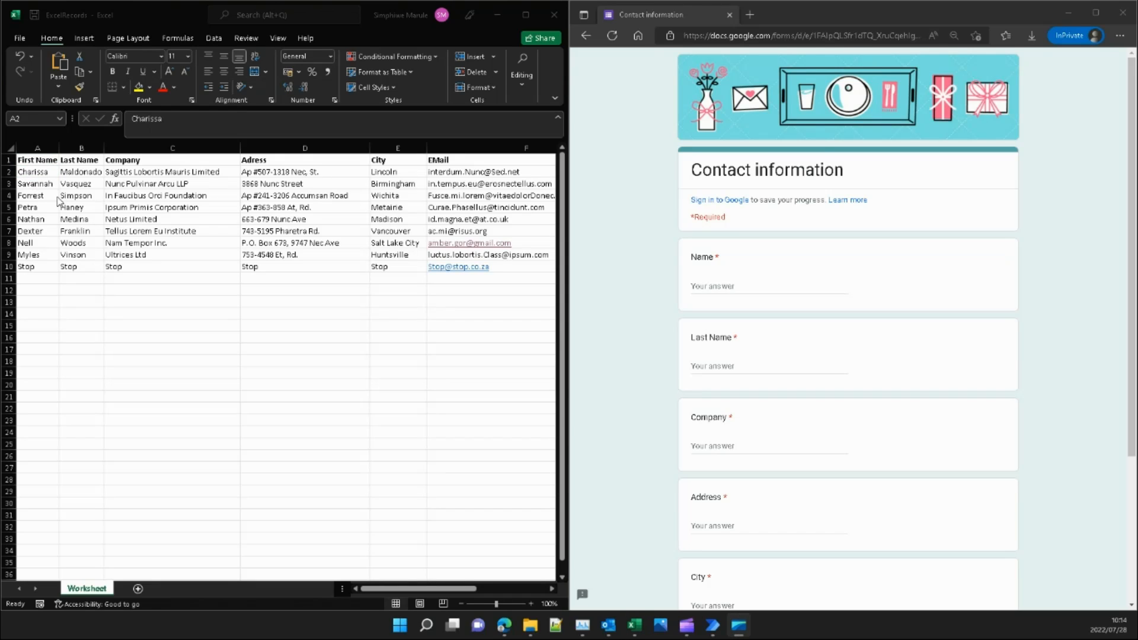
pyautogui.click(31, 173)
pyautogui.hotkey('ctrl', 'c')
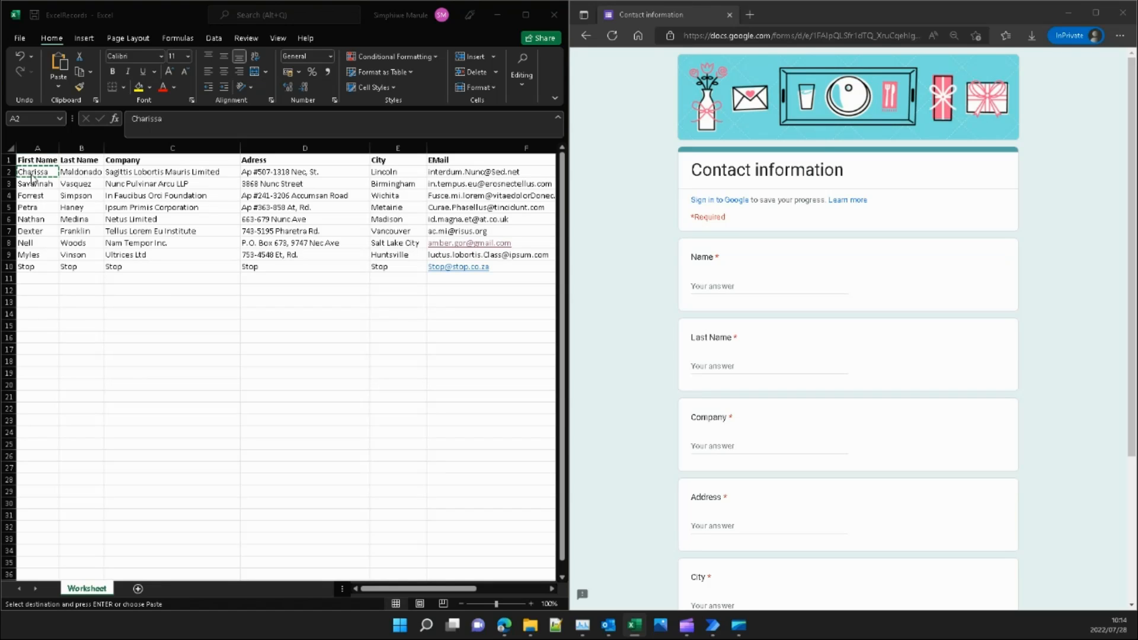
pyautogui.click(31, 173)
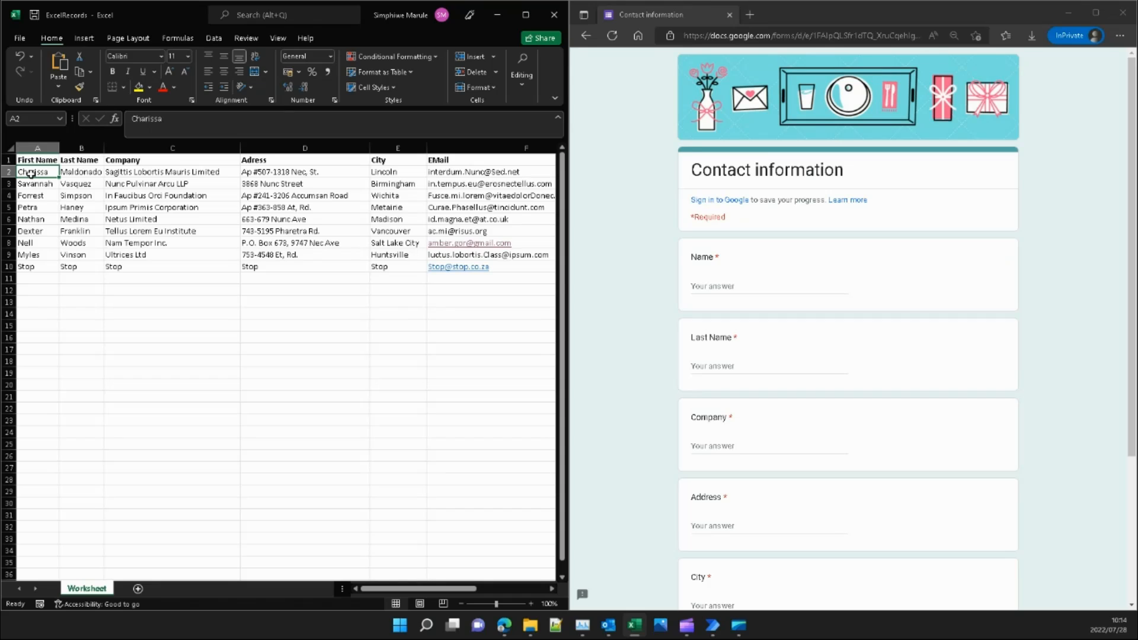
pyautogui.hotkey('ctrl', 'c')
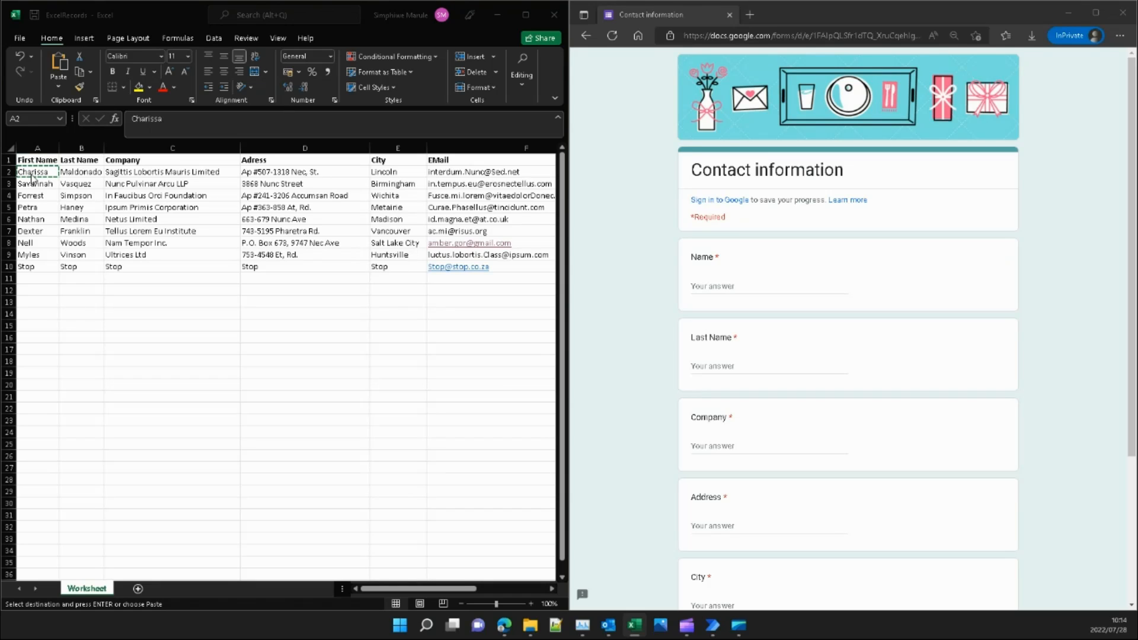
pyautogui.click(30, 173)
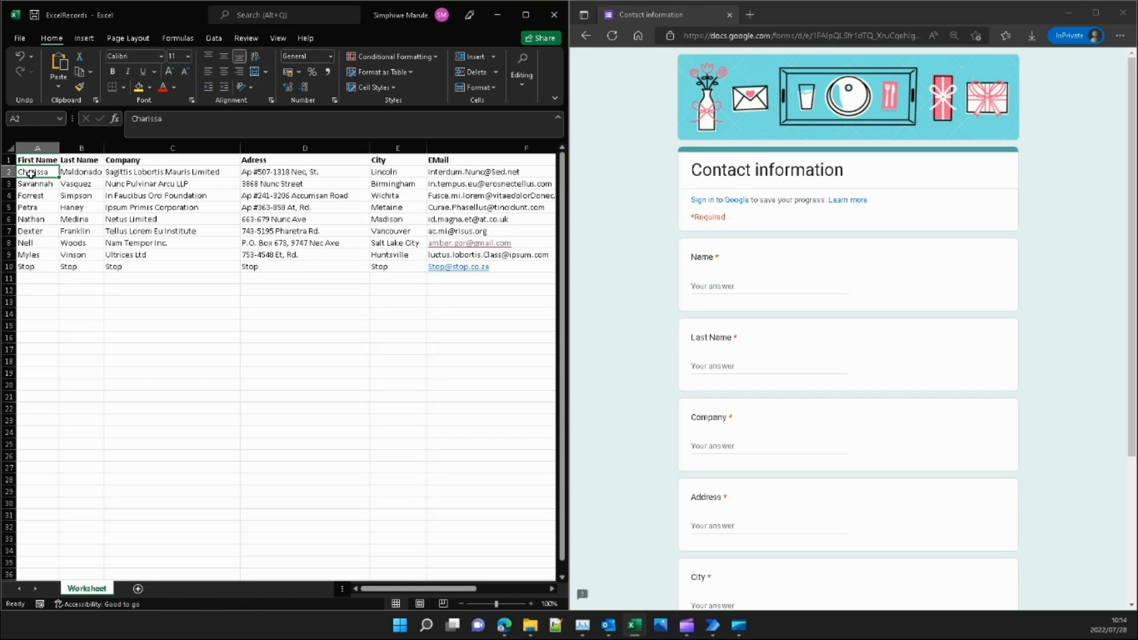
pyautogui.hotkey('ctrl', 'c')
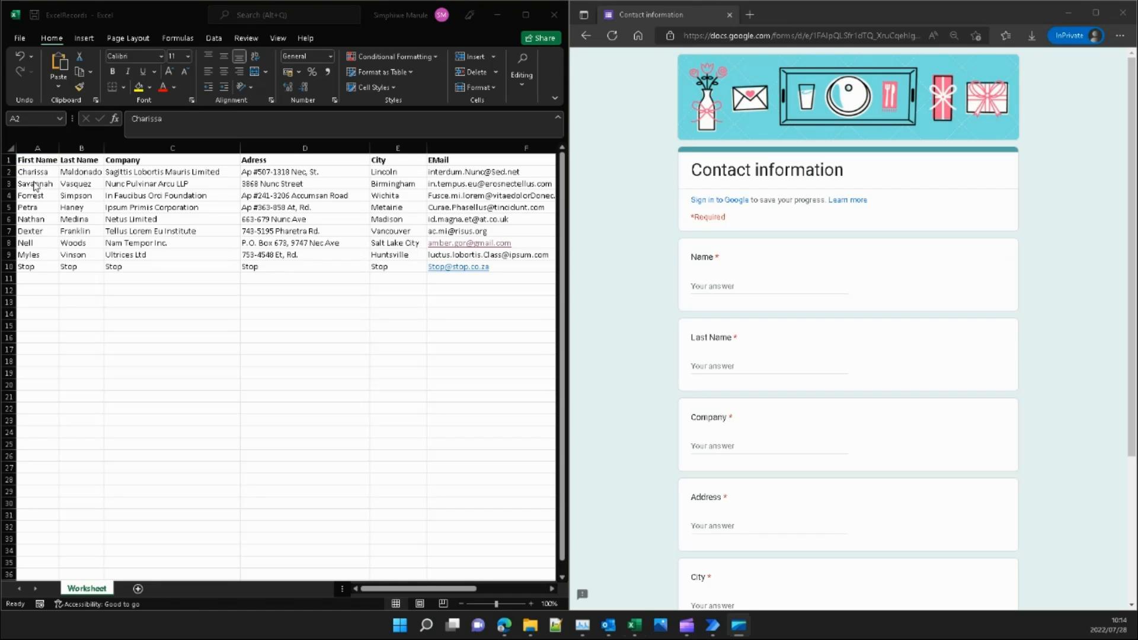
pyautogui.click(31, 174)
pyautogui.hotkey('ctrl', 'c')
pyautogui.click(31, 173)
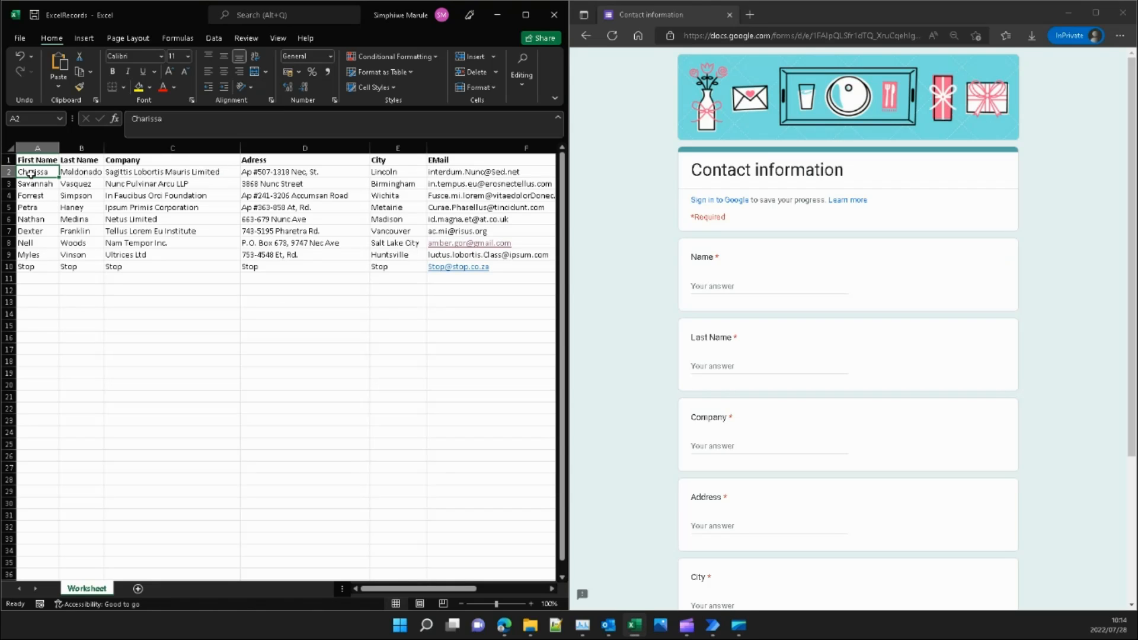
pyautogui.hotkey('ctrl', 'c')
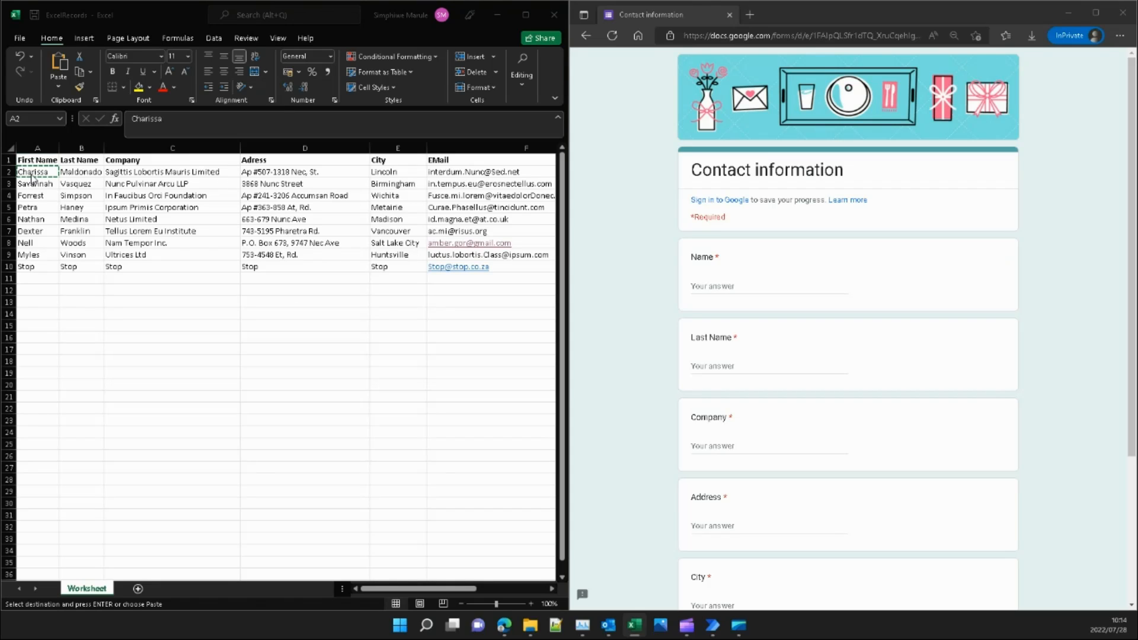
pyautogui.click(30, 173)
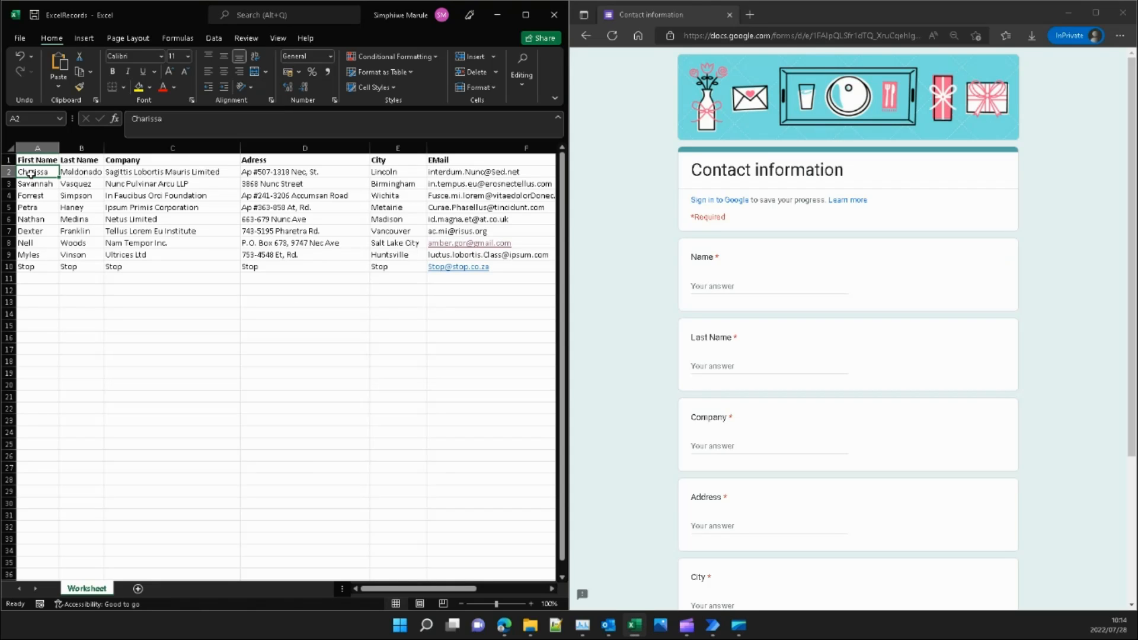
pyautogui.hotkey('ctrl', 'c')
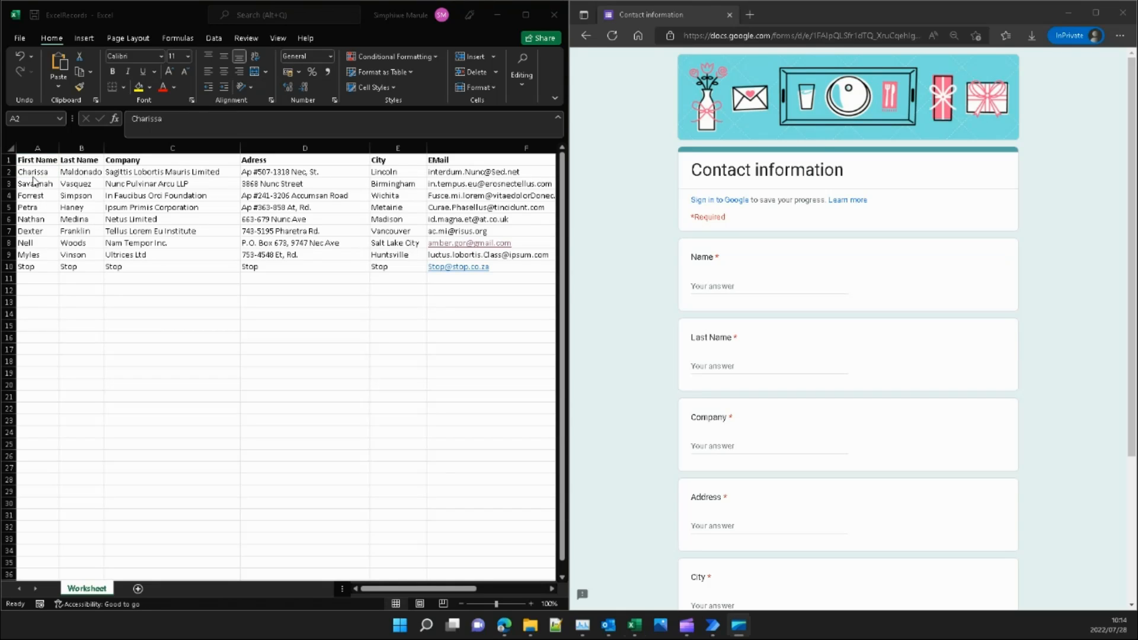
pyautogui.click(30, 173)
pyautogui.hotkey('ctrl', 'c')
pyautogui.click(31, 173)
pyautogui.hotkey('ctrl', 'c')
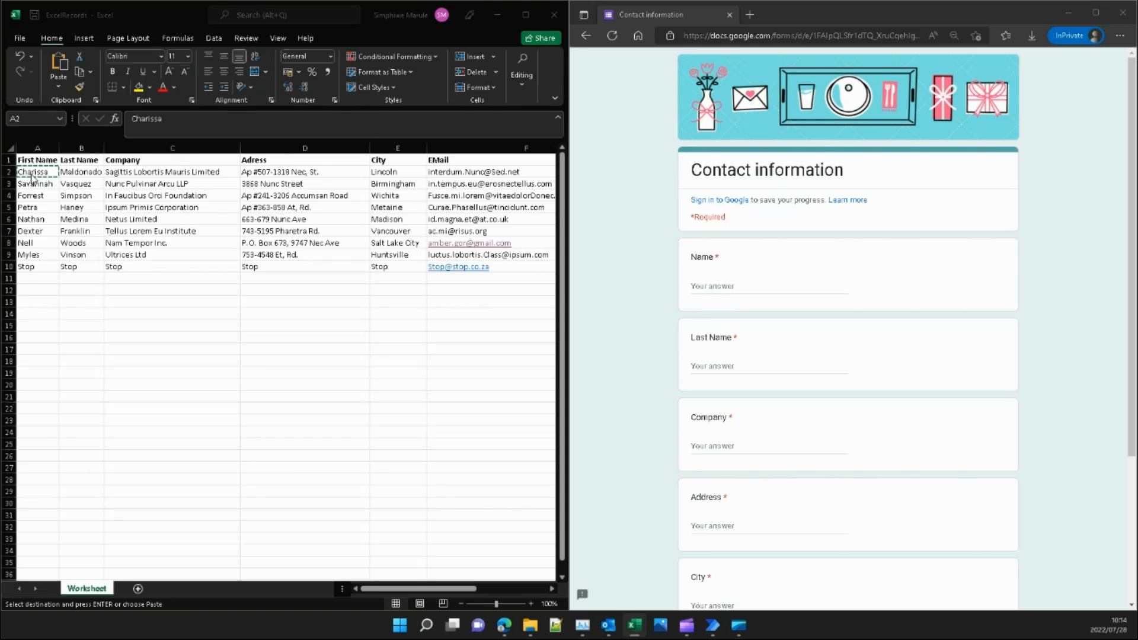
pyautogui.click(31, 176)
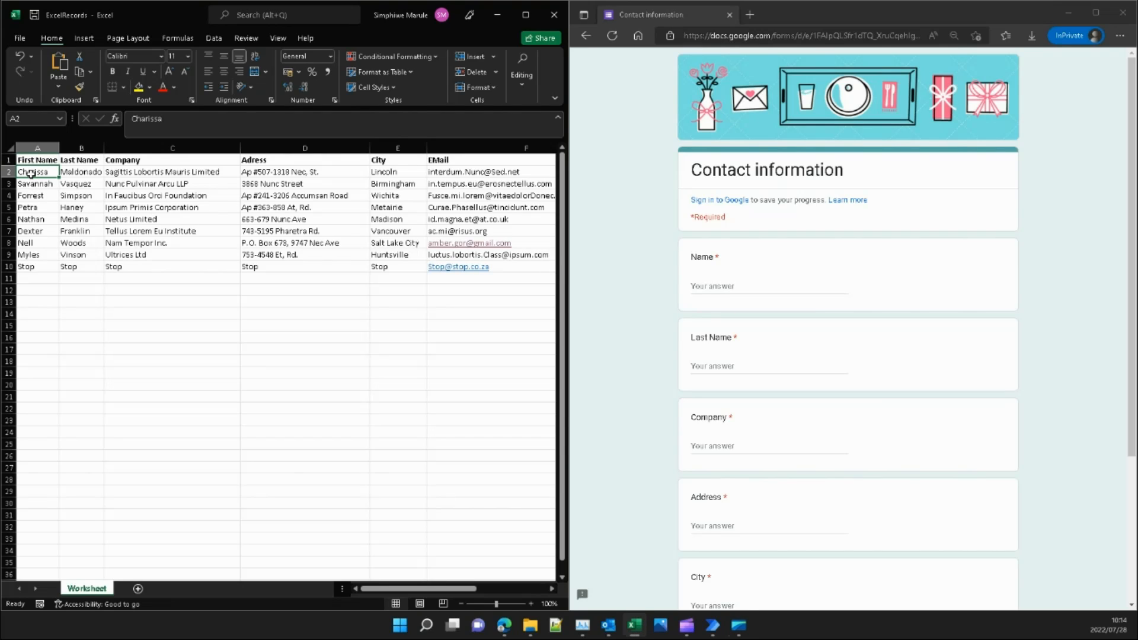
pyautogui.hotkey('ctrl', 'c')
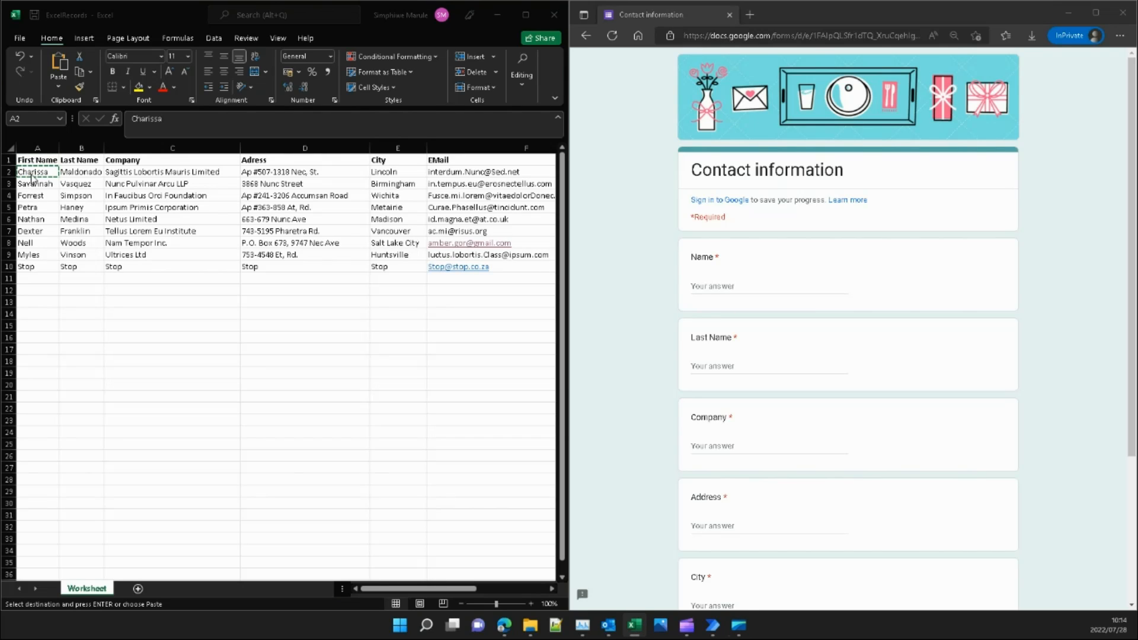
# Paste row 2's first name and last name into the form's Name and Last Name fields.
pyautogui.click(782, 287)
pyautogui.hotkey('ctrl', 'v')
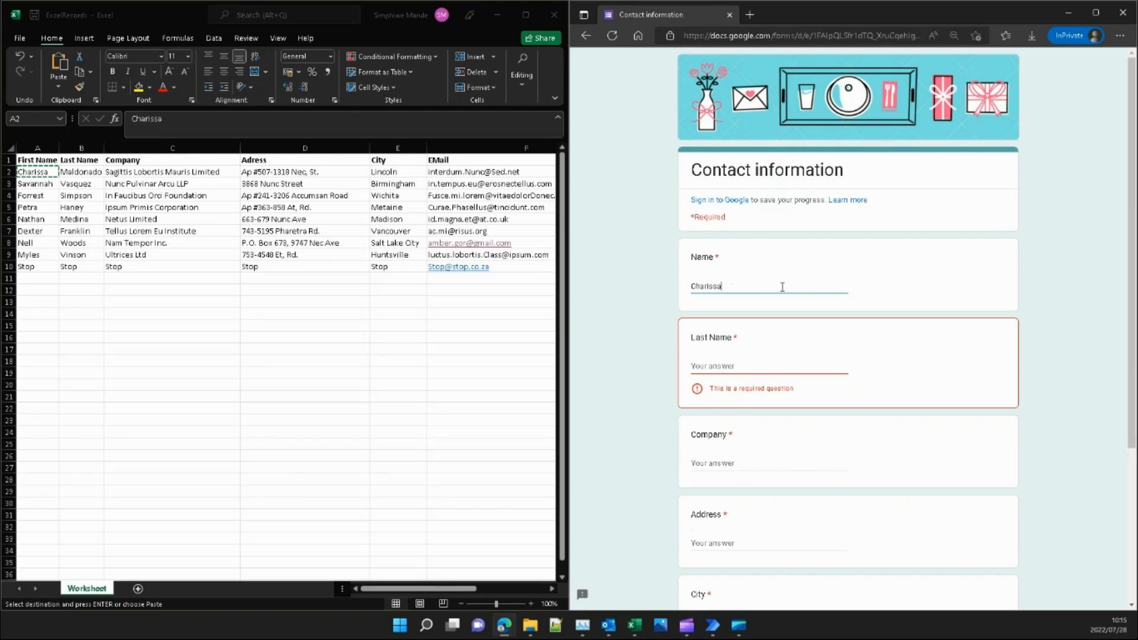
pyautogui.hotkey('alt', 'Tab')
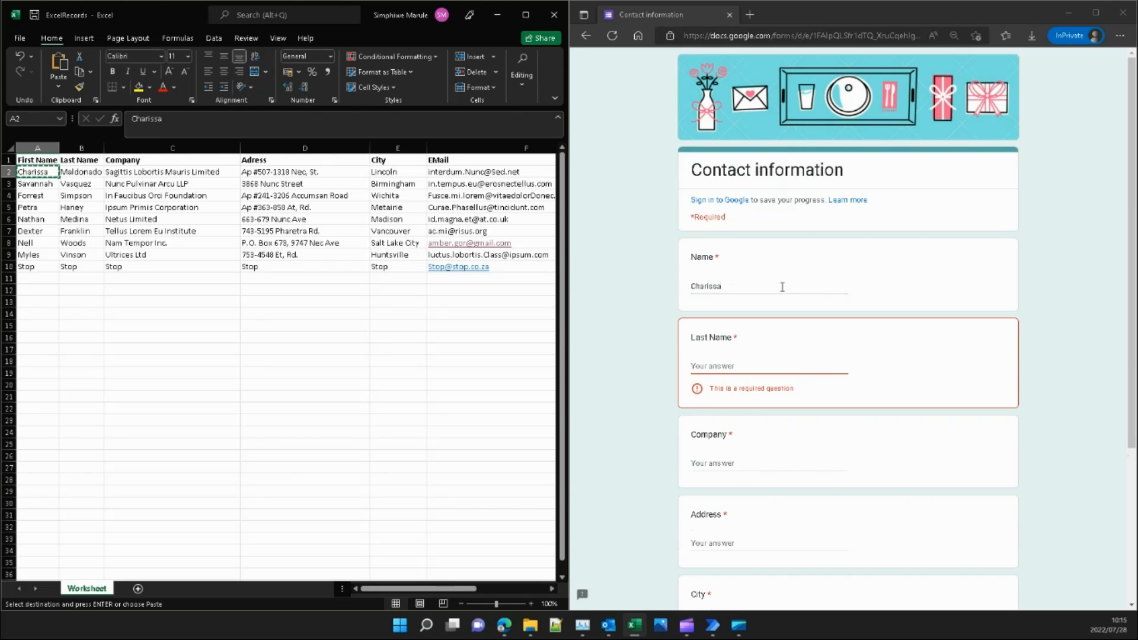
pyautogui.press('Right')
pyautogui.hotkey('ctrl', 'c')
pyautogui.hotkey('alt', 'Tab')
pyautogui.press('Tab')
pyautogui.hotkey('ctrl', 'v')
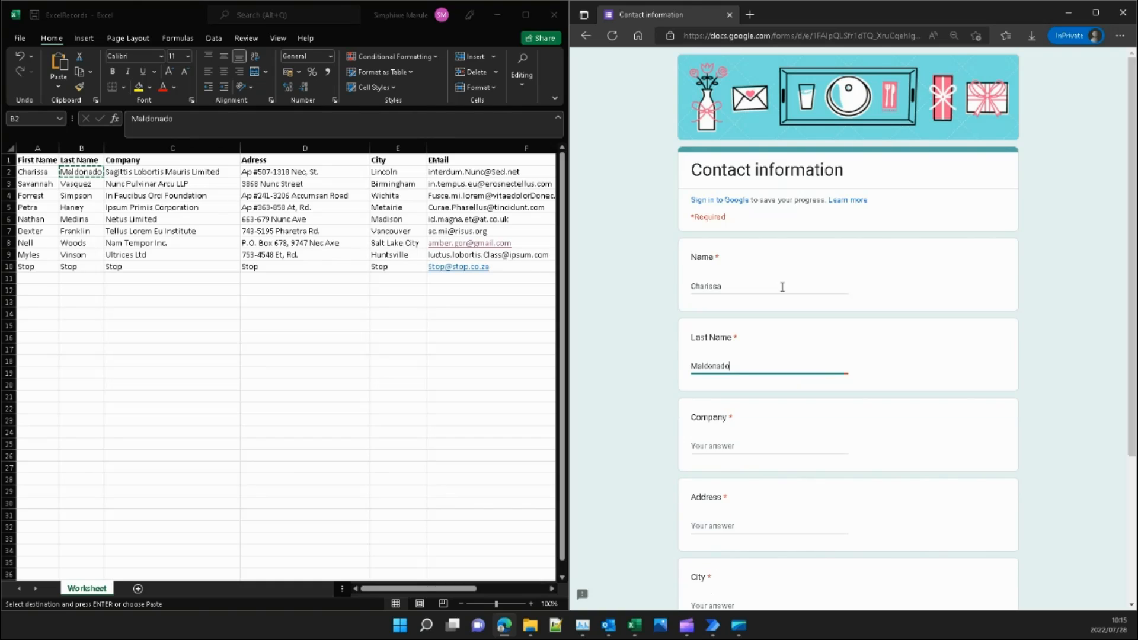
# Fill Company with 'Sagittis Lobortis Mauris Limited' and Address with row 2's address.
pyautogui.hotkey('alt', 'Tab')
pyautogui.press('Right')
pyautogui.hotkey('ctrl', 'c')
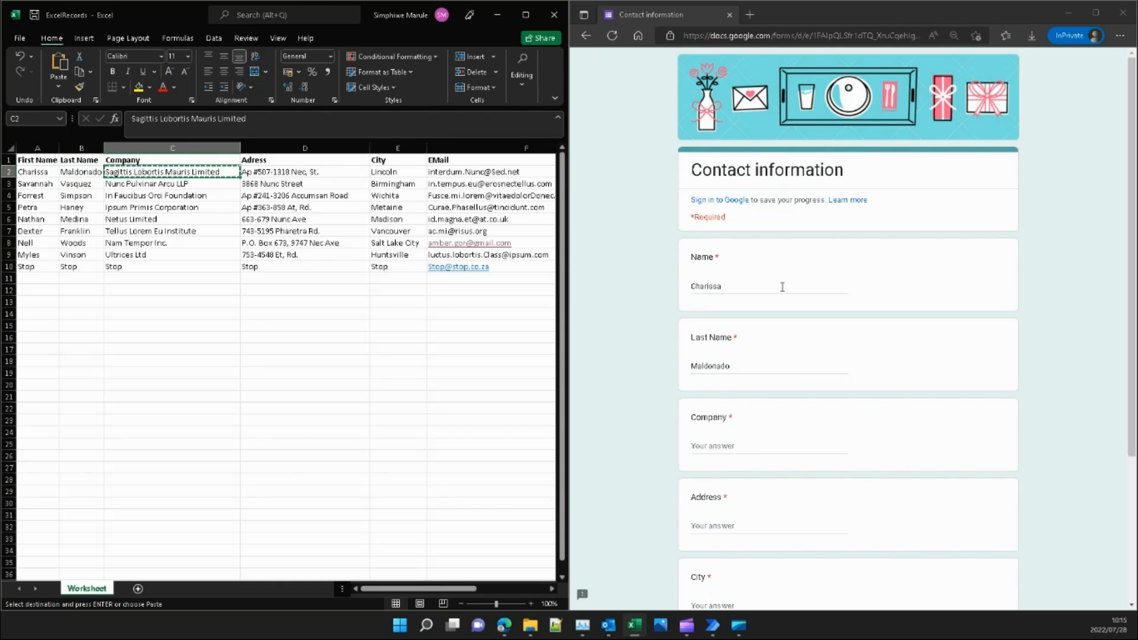
pyautogui.hotkey('alt', 'Tab')
pyautogui.press('Tab')
pyautogui.hotkey('ctrl', 'v')
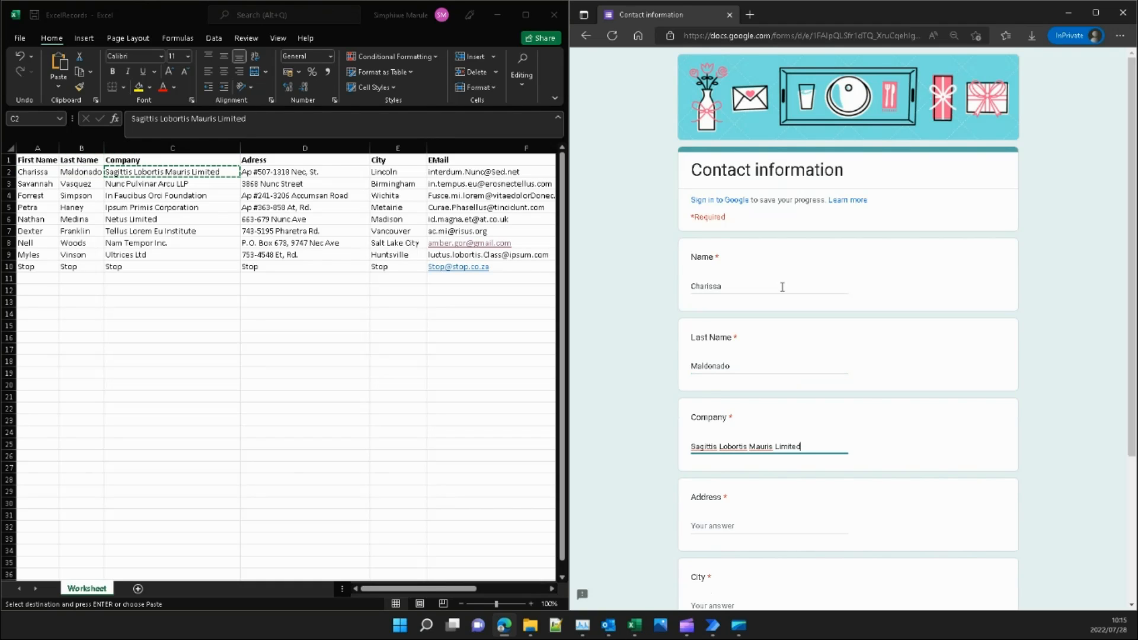
pyautogui.hotkey('alt', 'Tab')
pyautogui.press('Right')
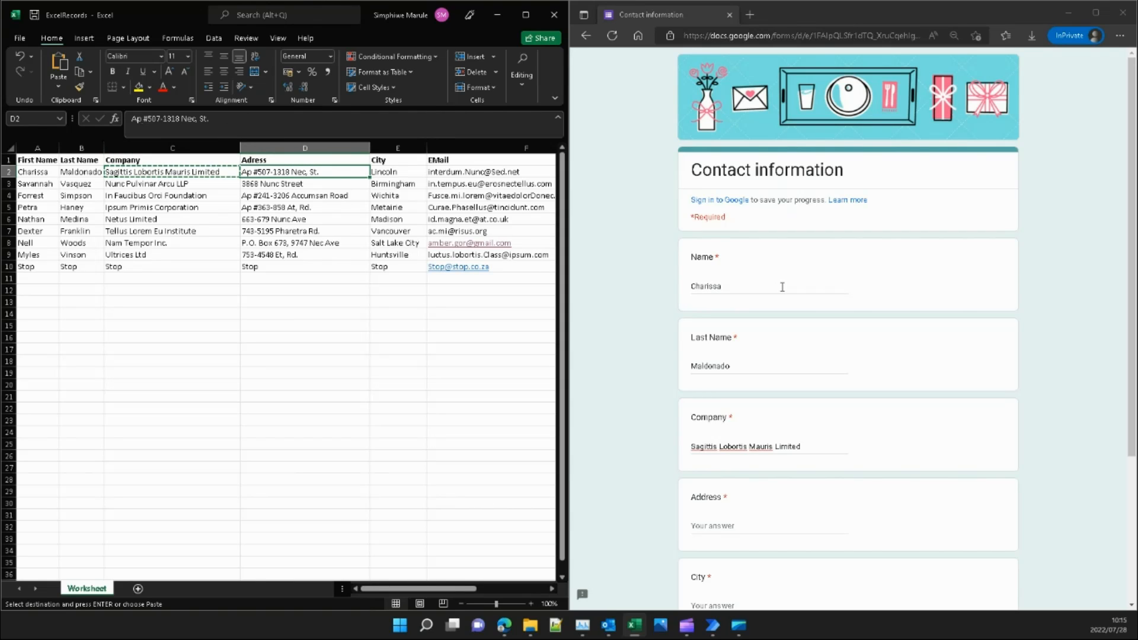
pyautogui.hotkey('ctrl', 'c')
pyautogui.hotkey('alt', 'Tab')
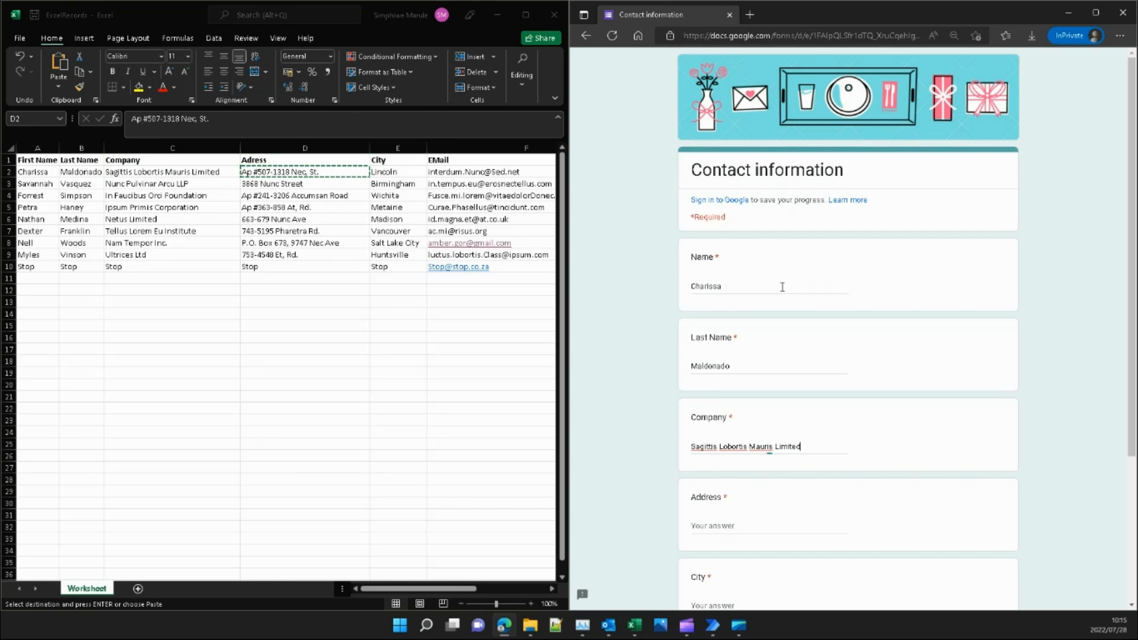
pyautogui.press('Tab')
pyautogui.hotkey('ctrl', 'v')
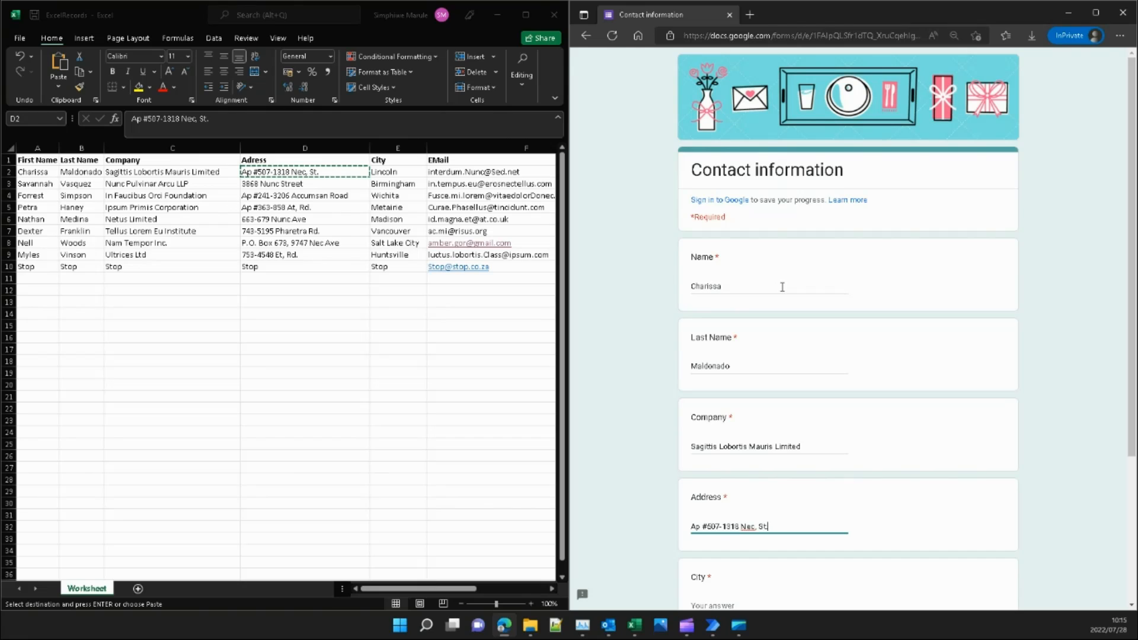
# Fill the City and Email fields from row 2, dismissing the saved-info suggestions.
pyautogui.hotkey('alt', 'Tab')
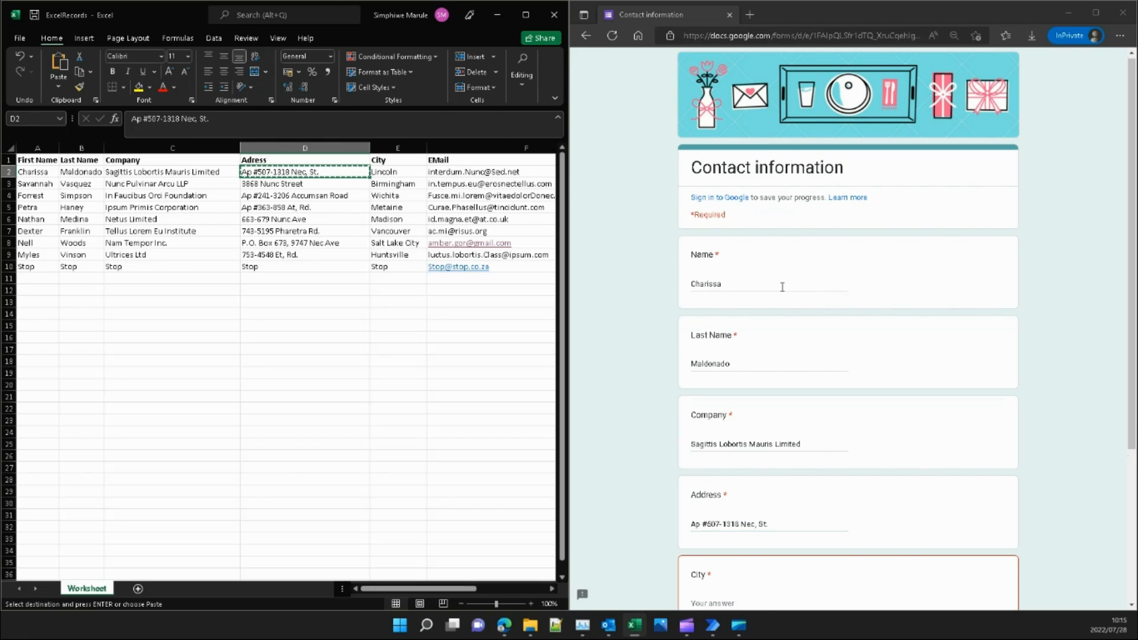
pyautogui.press('Right')
pyautogui.hotkey('ctrl', 'c')
pyautogui.hotkey('alt', 'Tab')
pyautogui.press('Tab')
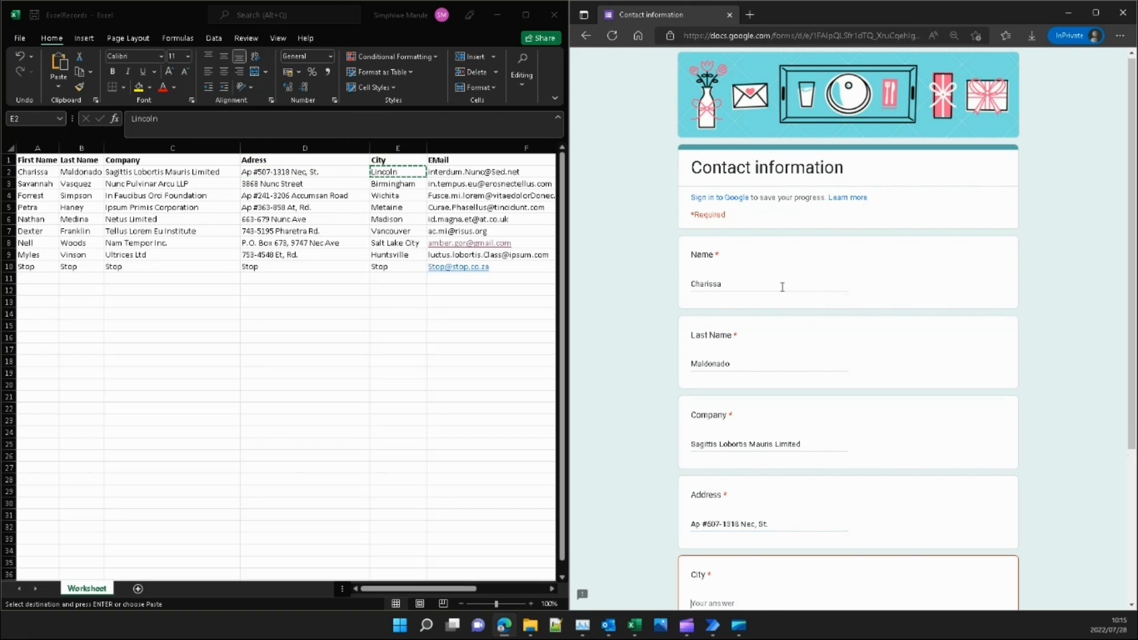
pyautogui.hotkey('ctrl', 'v')
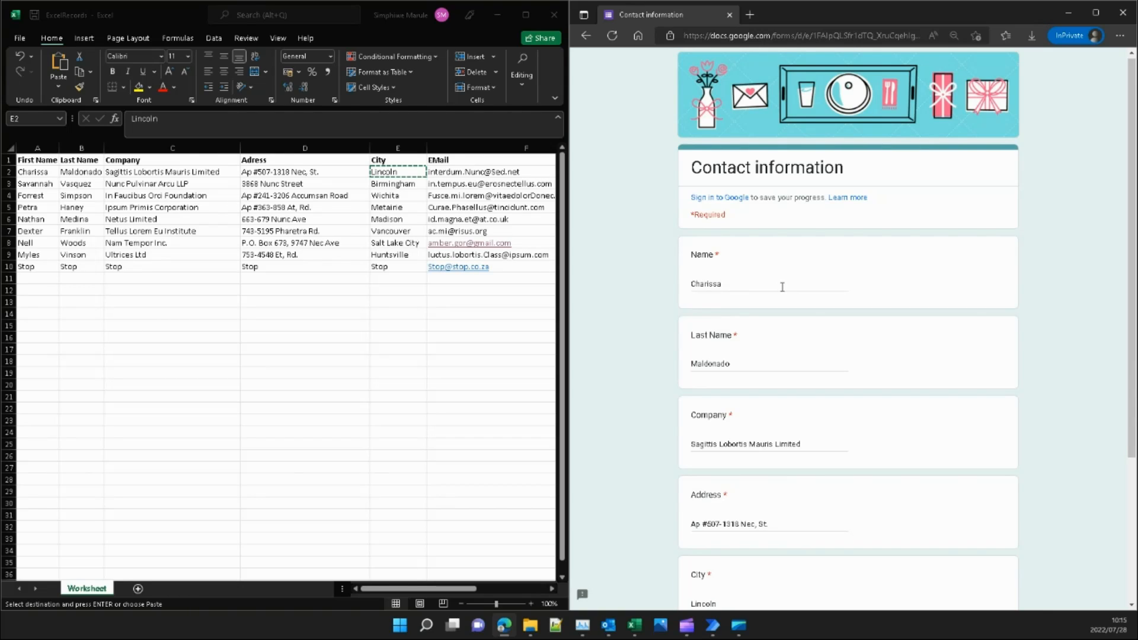
pyautogui.hotkey('alt', 'Tab')
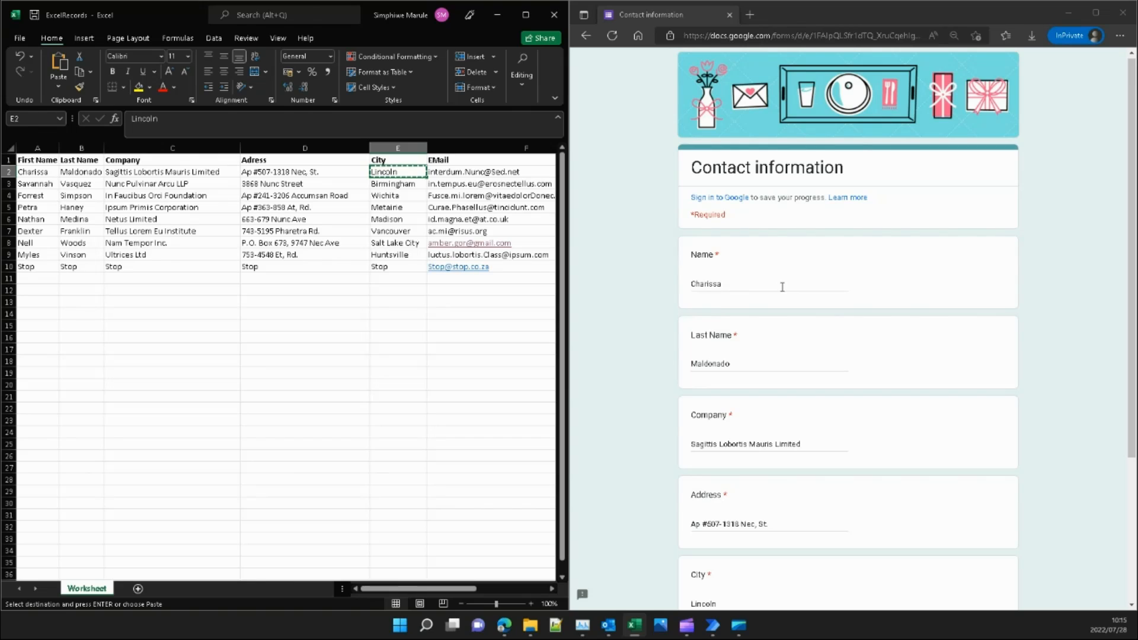
pyautogui.press('Right')
pyautogui.hotkey('ctrl', 'c')
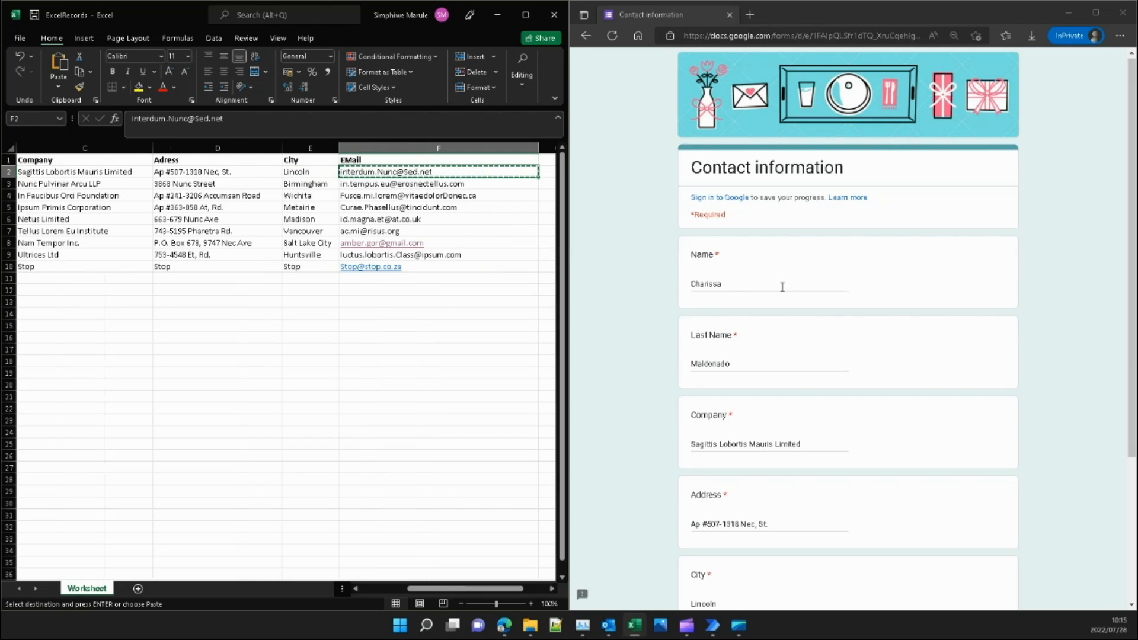
pyautogui.hotkey('alt', 'Tab')
pyautogui.scroll(-3, 783, 290)
pyautogui.press('Tab')
pyautogui.hotkey('ctrl', 'v')
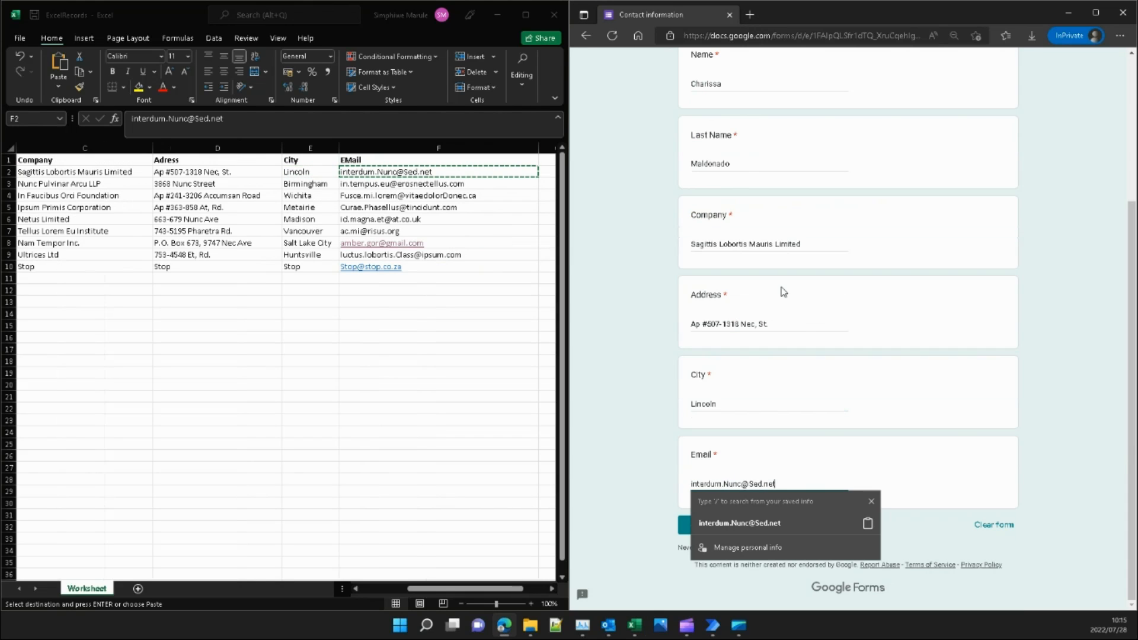
pyautogui.press('Escape')
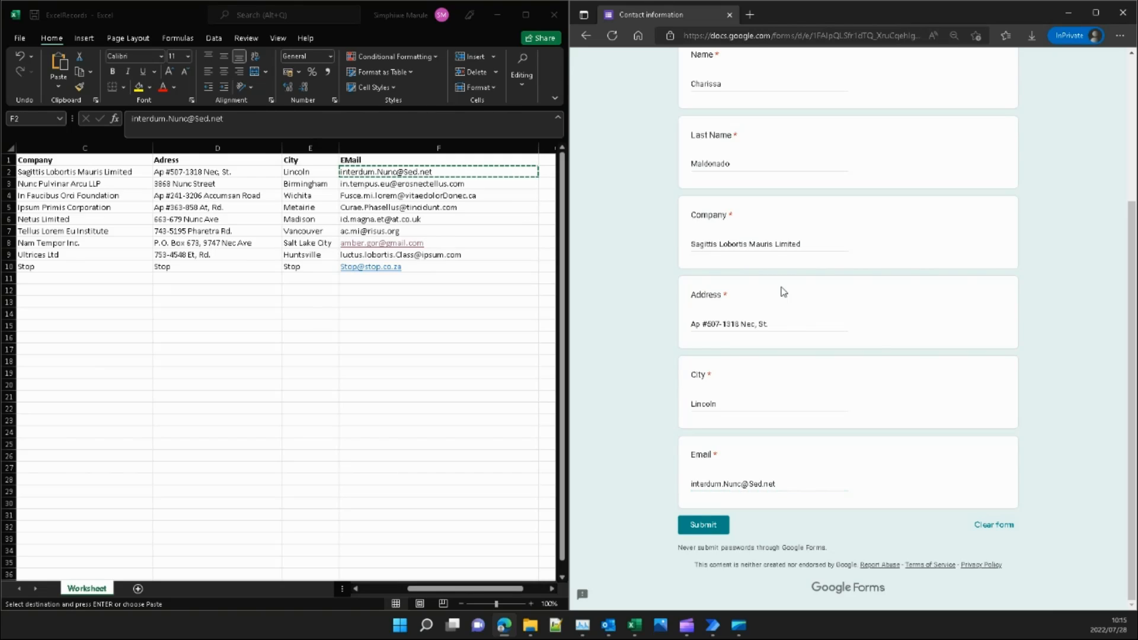
pyautogui.press('Return')
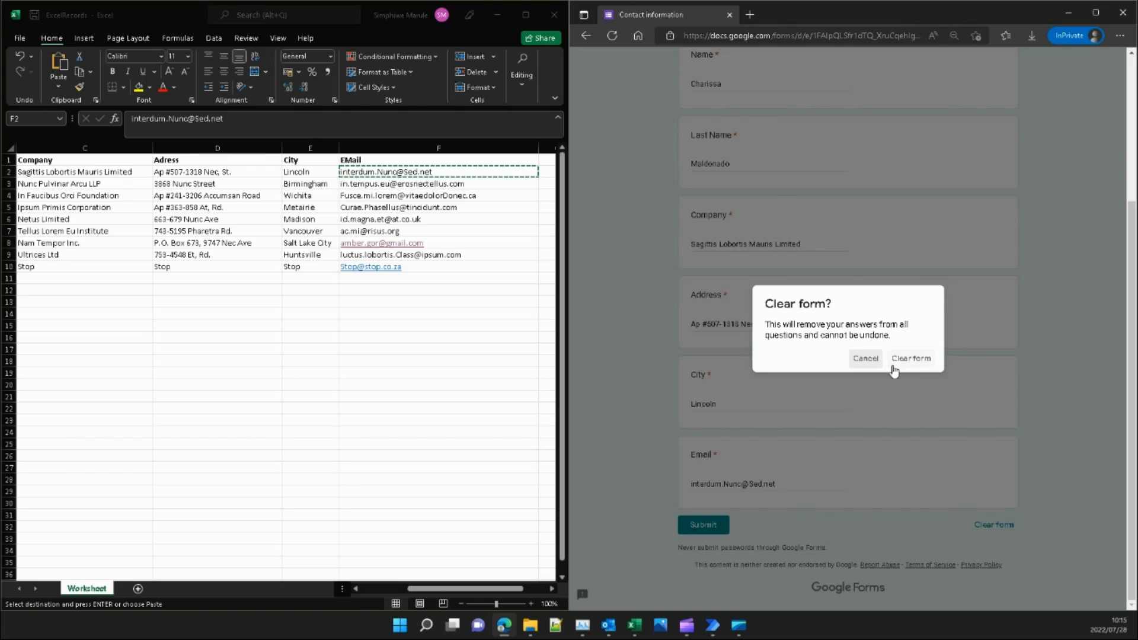
# Keep the answers on the Clear form? prompt and submit the first contact's response.
pyautogui.press('Return')
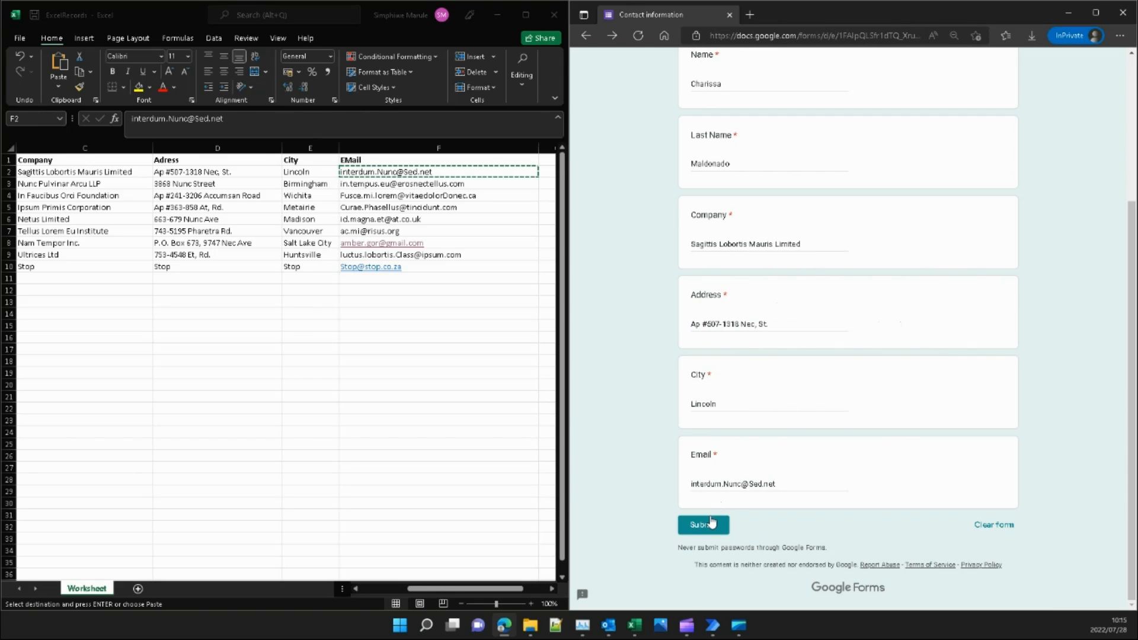
pyautogui.click(711, 523)
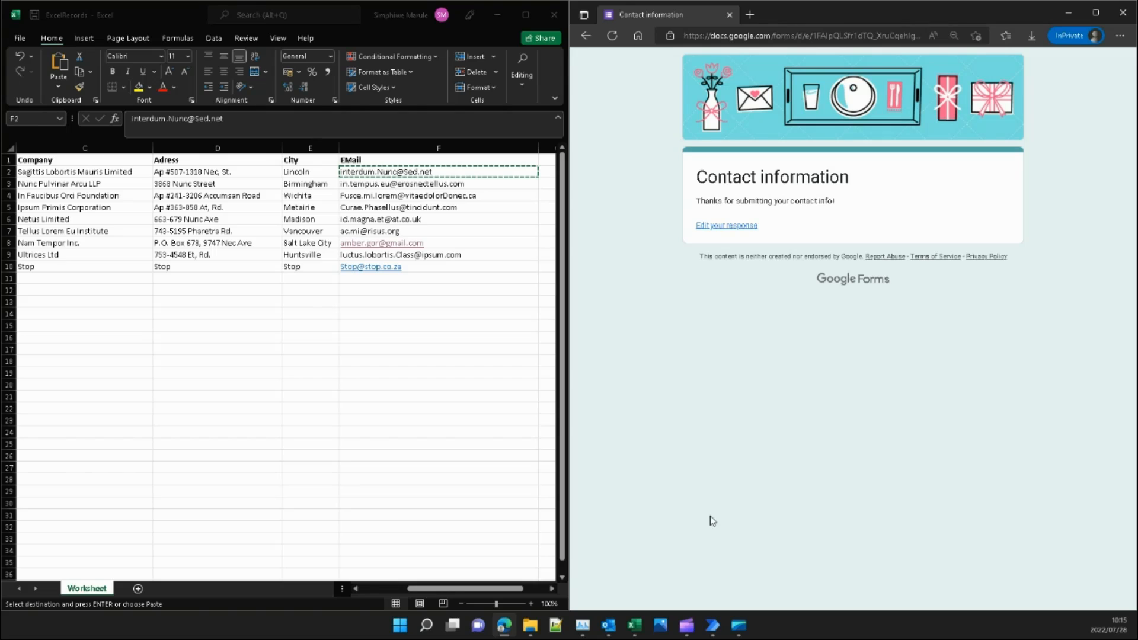
# Load a blank form and enter row 3's first name, last name and company.
pyautogui.press('F5')
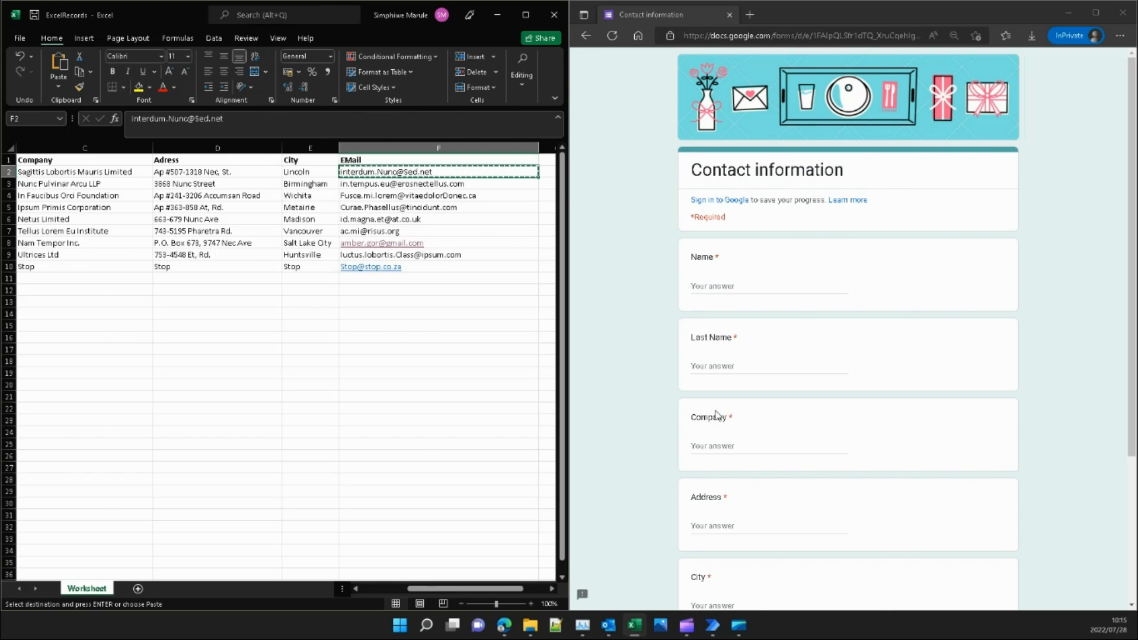
pyautogui.hotkey('ctrl', 'c')
pyautogui.click(722, 286)
pyautogui.hotkey('ctrl', 'v')
pyautogui.hotkey('alt', 'Tab')
pyautogui.press('Right')
pyautogui.hotkey('ctrl', 'c')
pyautogui.hotkey('alt', 'Tab')
pyautogui.press('Tab')
pyautogui.hotkey('ctrl', 'v')
# Enter row 3's address, city and e-mail, then submit the response.
pyautogui.hotkey('alt', 'Tab')
pyautogui.press('Right')
pyautogui.hotkey('ctrl', 'c')
pyautogui.hotkey('alt', 'Tab')
pyautogui.press('Tab')
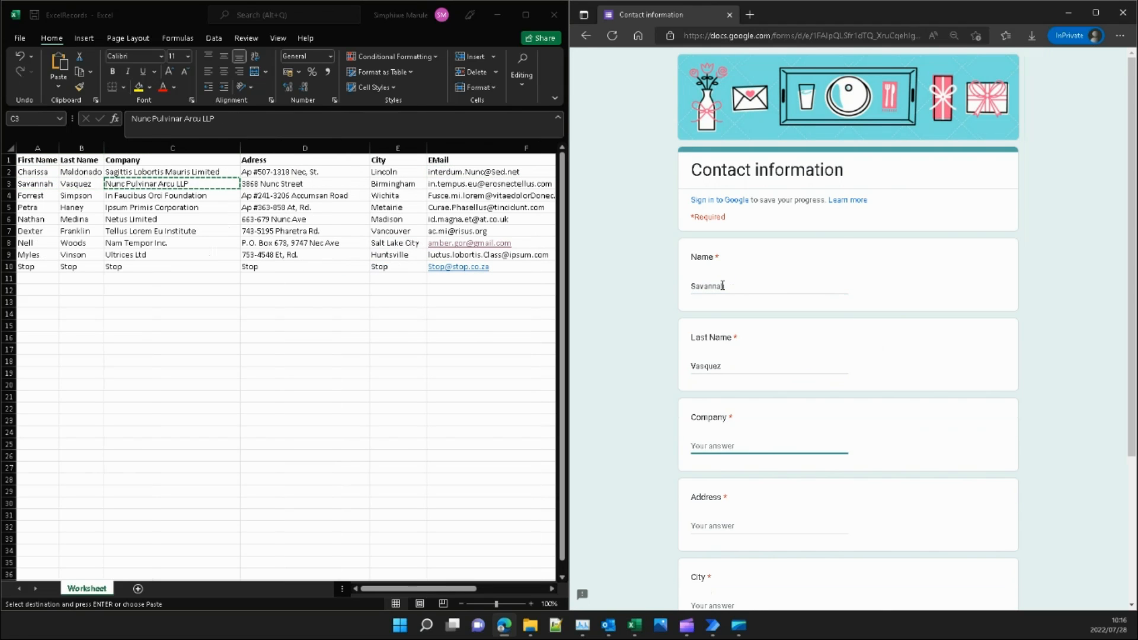
pyautogui.hotkey('ctrl', 'v')
pyautogui.hotkey('alt', 'Tab')
pyautogui.press('Right')
pyautogui.hotkey('ctrl', 'c')
pyautogui.hotkey('alt', 'Tab')
pyautogui.press('Tab')
pyautogui.hotkey('ctrl', 'v')
# Reload a blank form and enter row 4's name, last name and company 'In Faucibus Orci Foundation'.
pyautogui.hotkey('alt', 'Tab')
pyautogui.press('Right')
pyautogui.hotkey('ctrl', 'c')
pyautogui.hotkey('alt', 'Tab')
pyautogui.press('Tab')
pyautogui.hotkey('ctrl', 'v')
pyautogui.hotkey('alt', 'Tab')
pyautogui.press('Right')
pyautogui.hotkey('ctrl', 'c')
pyautogui.hotkey('alt', 'Tab')
pyautogui.press('Tab')
pyautogui.hotkey('ctrl', 'v')
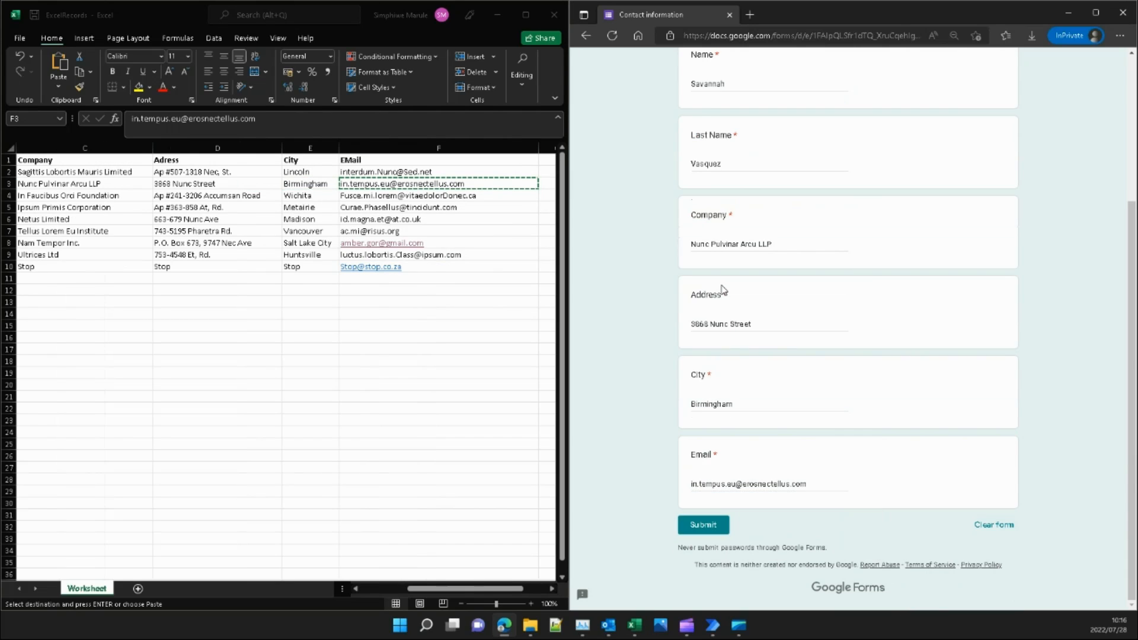
pyautogui.press('Tab')
pyautogui.press('Return')
pyautogui.press('F5')
pyautogui.press('Tab')
pyautogui.hotkey('alt', 'Tab')
pyautogui.press('Down')
pyautogui.press('Home')
pyautogui.hotkey('ctrl', 'c')
pyautogui.hotkey('alt', 'Tab')
pyautogui.hotkey('ctrl', 'v')
pyautogui.press('Tab')
# Copy row 4's address, city and e-mail cells into the matching form fields.
pyautogui.hotkey('alt', 'Tab')
pyautogui.press('Right')
pyautogui.hotkey('ctrl', 'c')
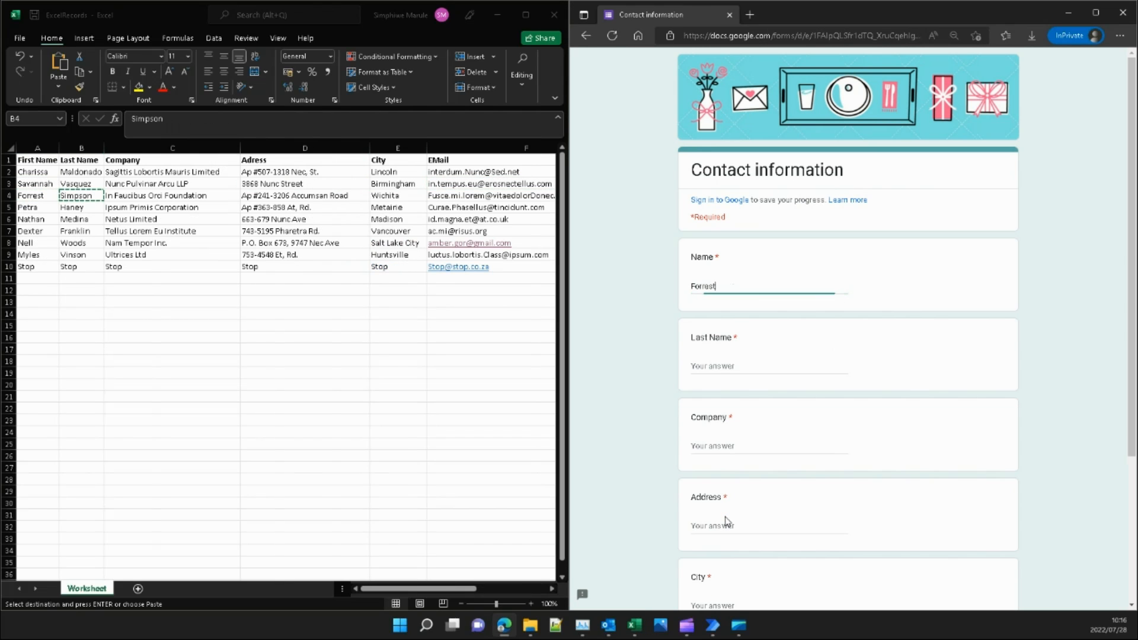
pyautogui.hotkey('alt', 'Tab')
pyautogui.hotkey('ctrl', 'v')
pyautogui.press('Tab')
pyautogui.hotkey('alt', 'Tab')
pyautogui.press('Right')
pyautogui.hotkey('ctrl', 'c')
pyautogui.hotkey('alt', 'Tab')
pyautogui.hotkey('ctrl', 'v')
pyautogui.press('Tab')
pyautogui.hotkey('alt', 'Tab')
pyautogui.press('Right')
pyautogui.hotkey('ctrl', 'c')
pyautogui.hotkey('alt', 'Tab')
pyautogui.hotkey('ctrl', 'v')
pyautogui.press('Tab')
pyautogui.hotkey('alt', 'Tab')
pyautogui.press('Right')
pyautogui.hotkey('ctrl', 'c')
pyautogui.hotkey('alt', 'Tab')
pyautogui.hotkey('ctrl', 'v')
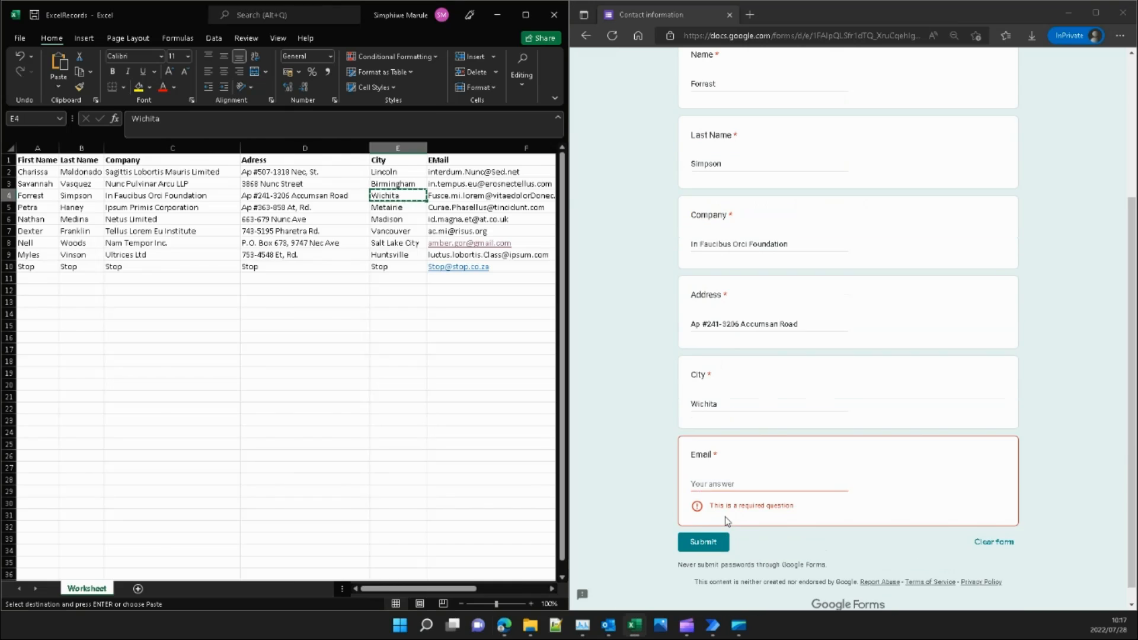
pyautogui.press('Tab')
pyautogui.hotkey('alt', 'Tab')
pyautogui.press('Right')
pyautogui.hotkey('ctrl', 'c')
pyautogui.hotkey('alt', 'Tab')
pyautogui.hotkey('ctrl', 'v')
# Submit row 4's response, then focus the Name field of a blank form in Edge.
pyautogui.click(711, 523)
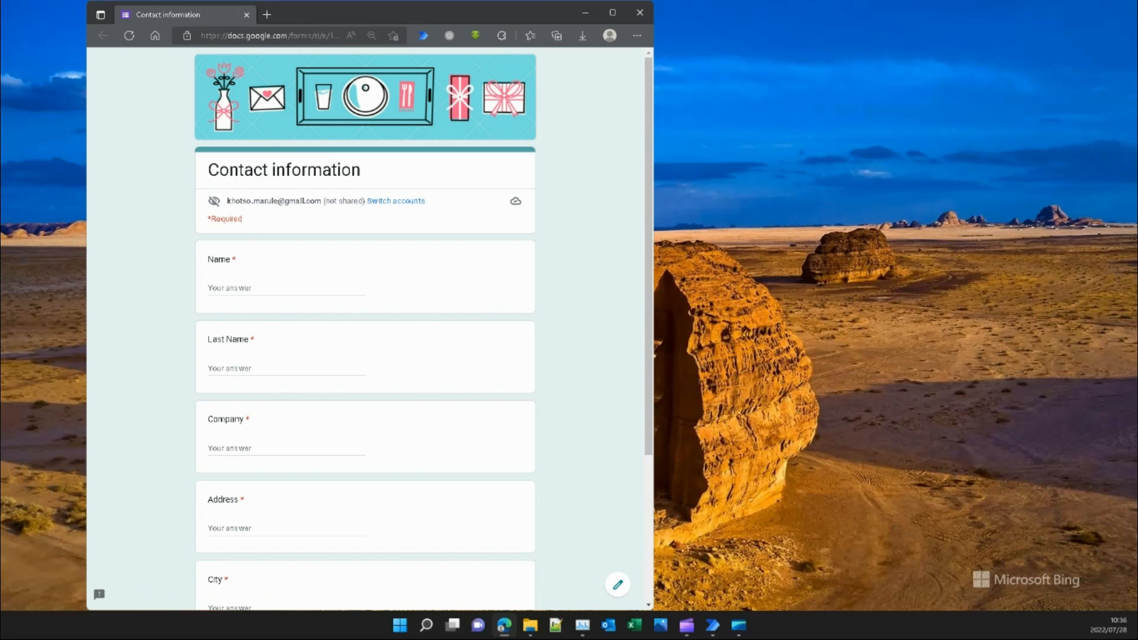
pyautogui.click(249, 289)
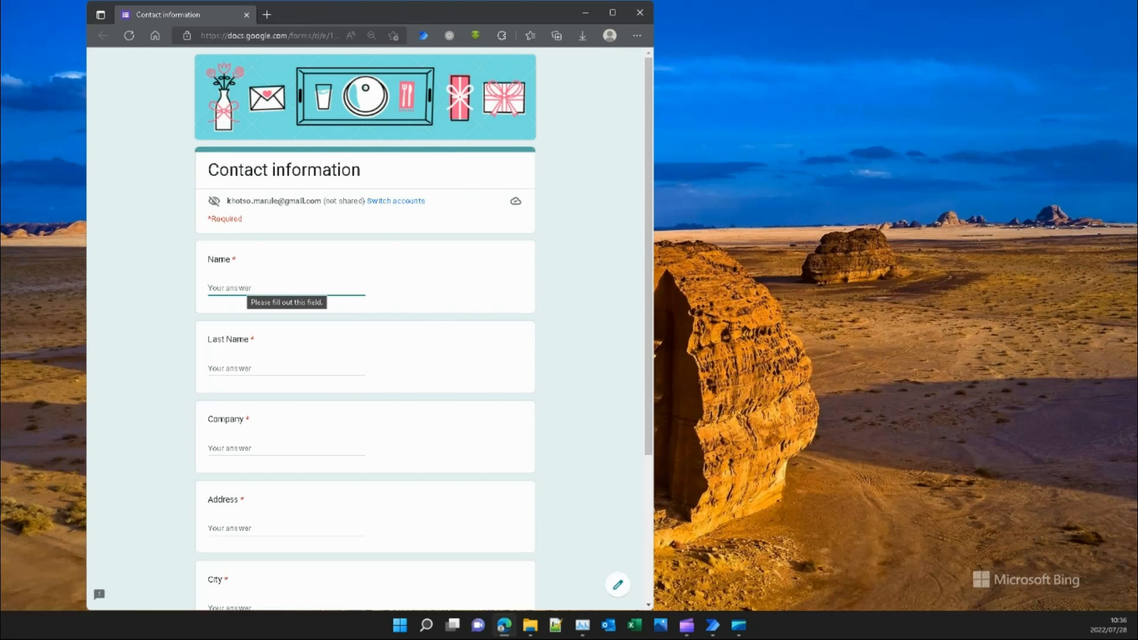
# Enter the next contact's first name, last name, company, address, city and email, then submit.
pyautogui.press('Tab')
pyautogui.press('Tab')
pyautogui.write('Sagittis Lobortis Mauris Limited')
pyautogui.press('Tab')
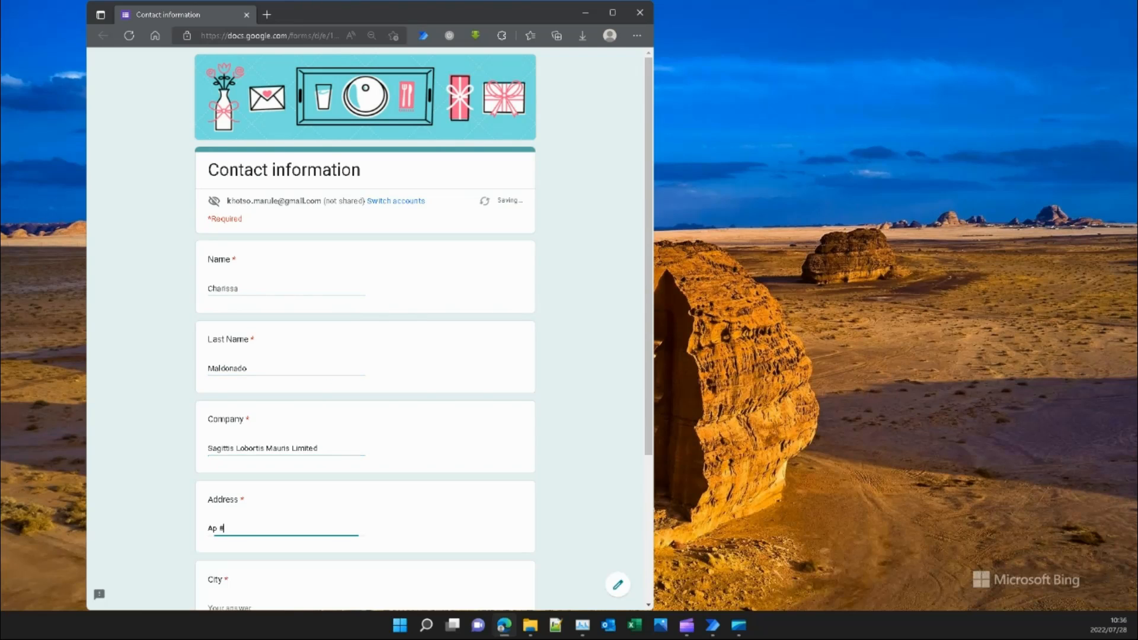
pyautogui.press('Tab')
pyautogui.write('Lincoln')
pyautogui.press('Tab')
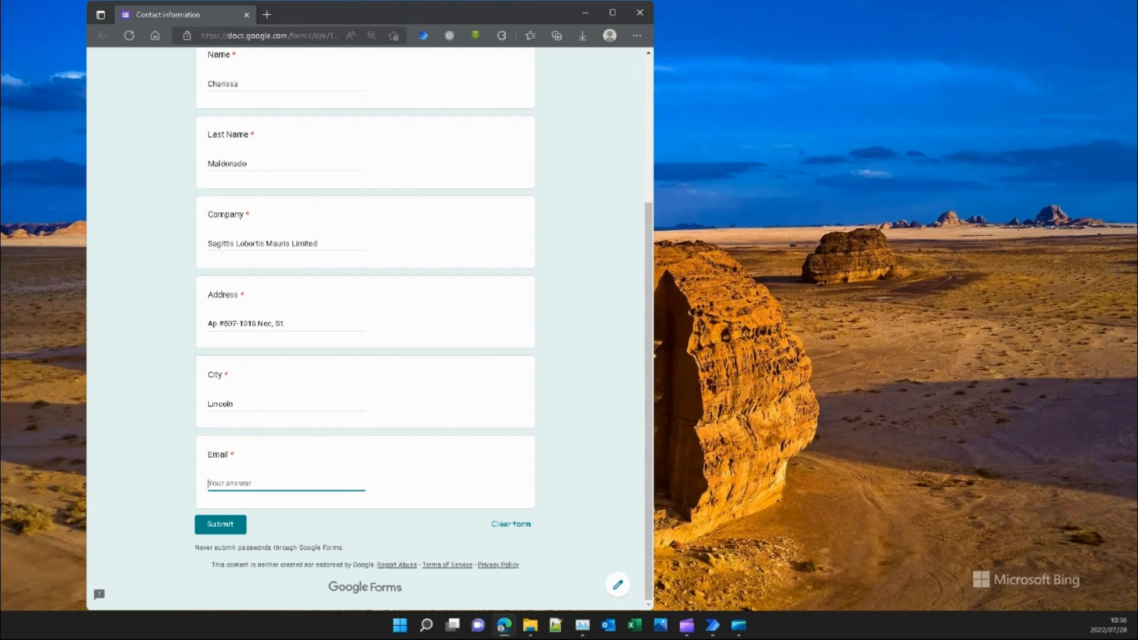
pyautogui.press('Tab')
pyautogui.press('Return')
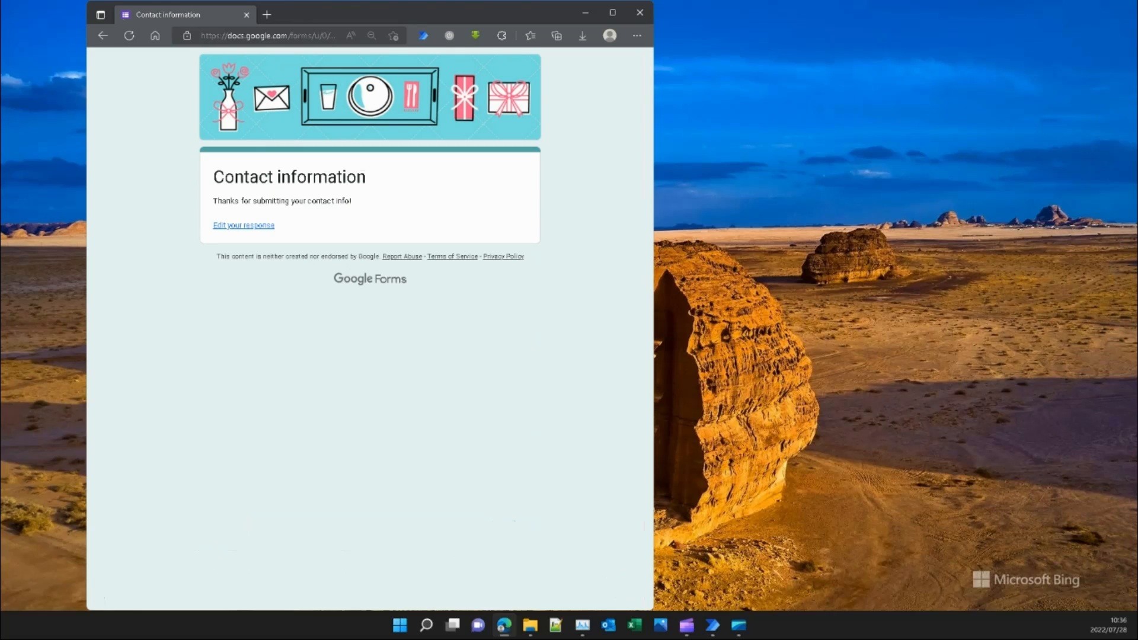
# On a fresh blank form, fill in and submit the following contact's six details.
pyautogui.hotkey('alt', 'Left')
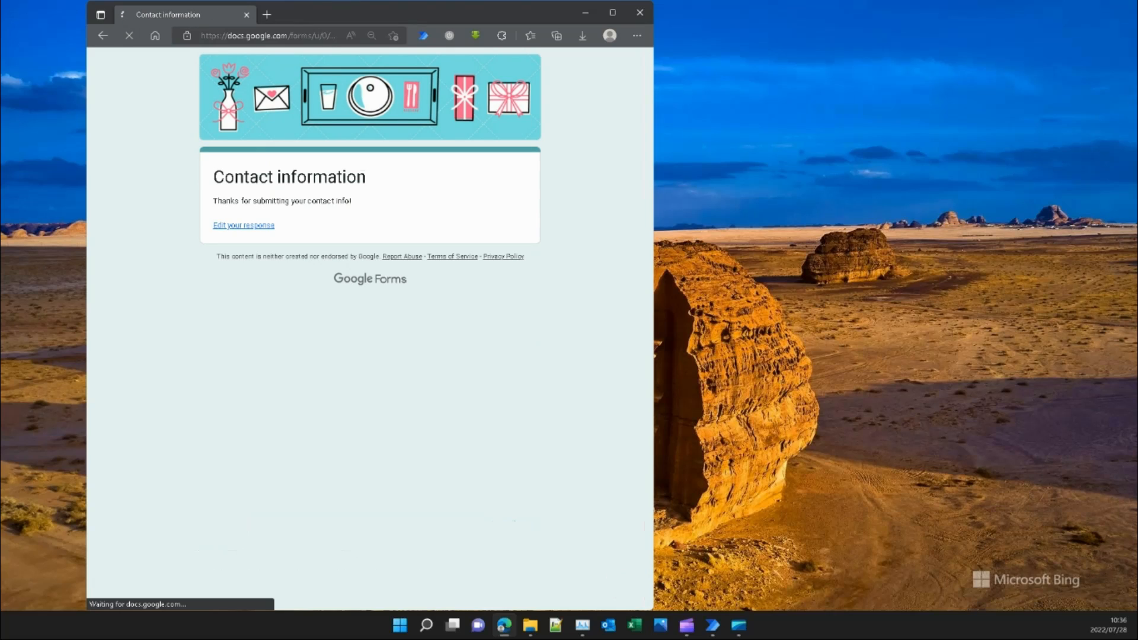
pyautogui.click(285, 288)
pyautogui.press('Tab')
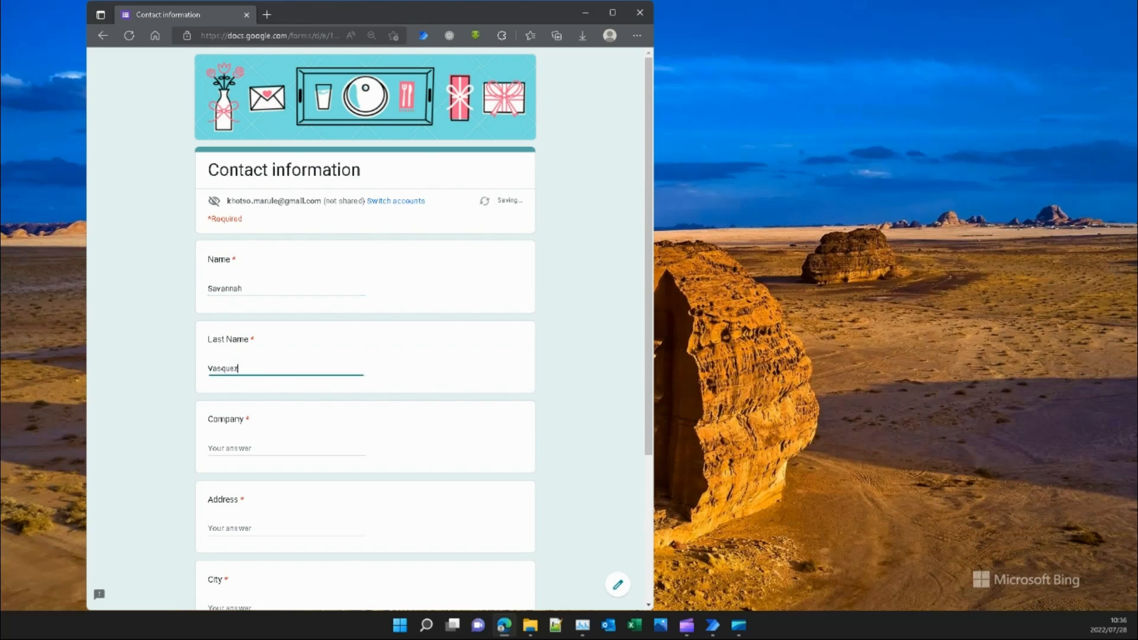
pyautogui.press('Tab')
pyautogui.write('Nunc Pulvinar Arcu LLP')
pyautogui.press('Tab')
pyautogui.press('Tab')
pyautogui.write('Birmingham')
pyautogui.press('Tab')
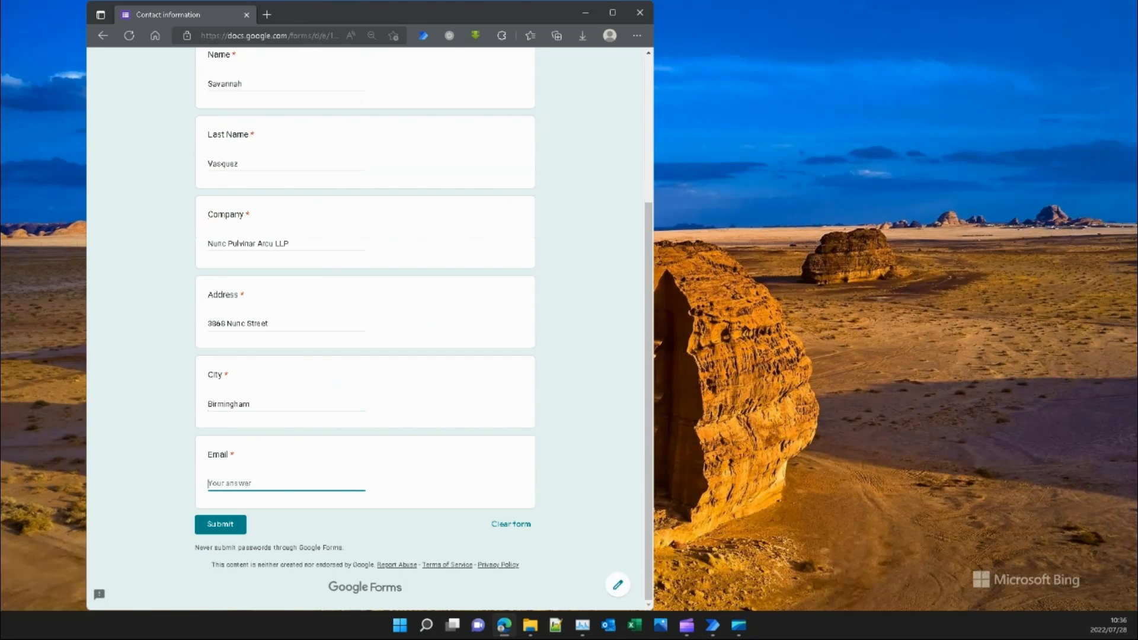
pyautogui.press('Tab')
pyautogui.press('Return')
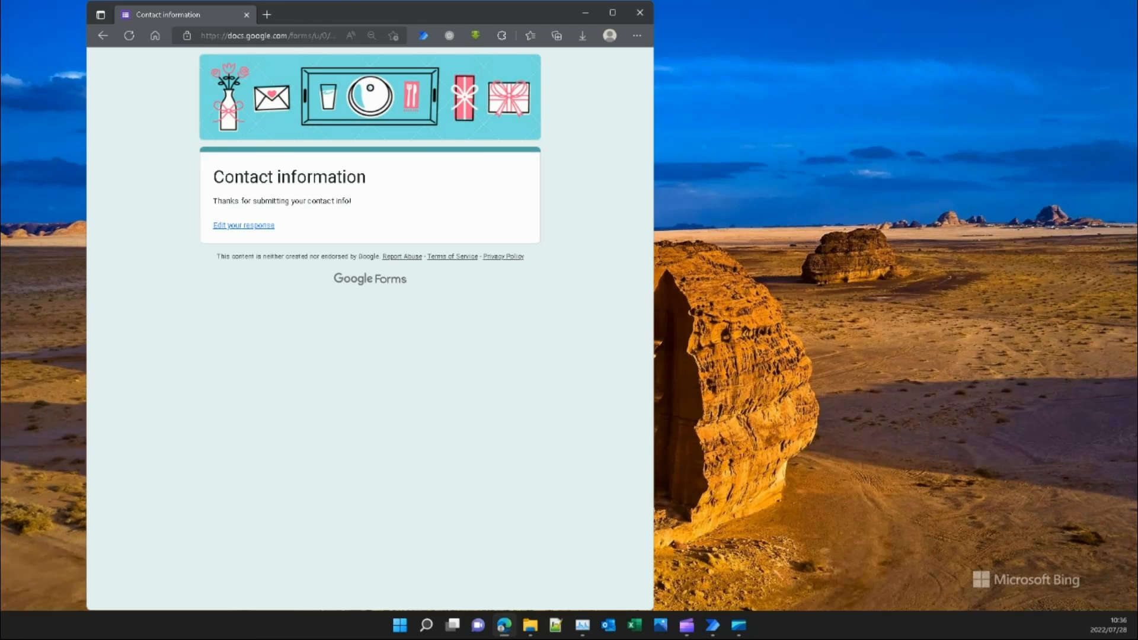
# Reload the form and submit a third contact's name, company, address, city and email.
pyautogui.hotkey('alt', 'Left')
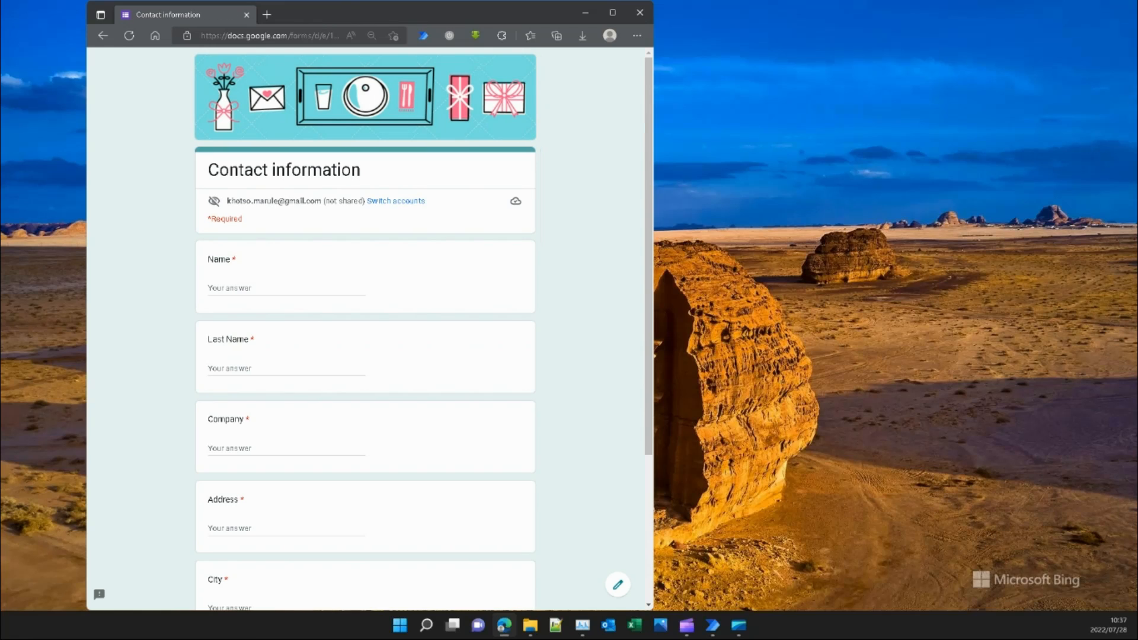
pyautogui.click(209, 288)
pyautogui.press('Tab')
pyautogui.press('Tab')
pyautogui.write('In Faucibus Orci Foundation')
pyautogui.press('Tab')
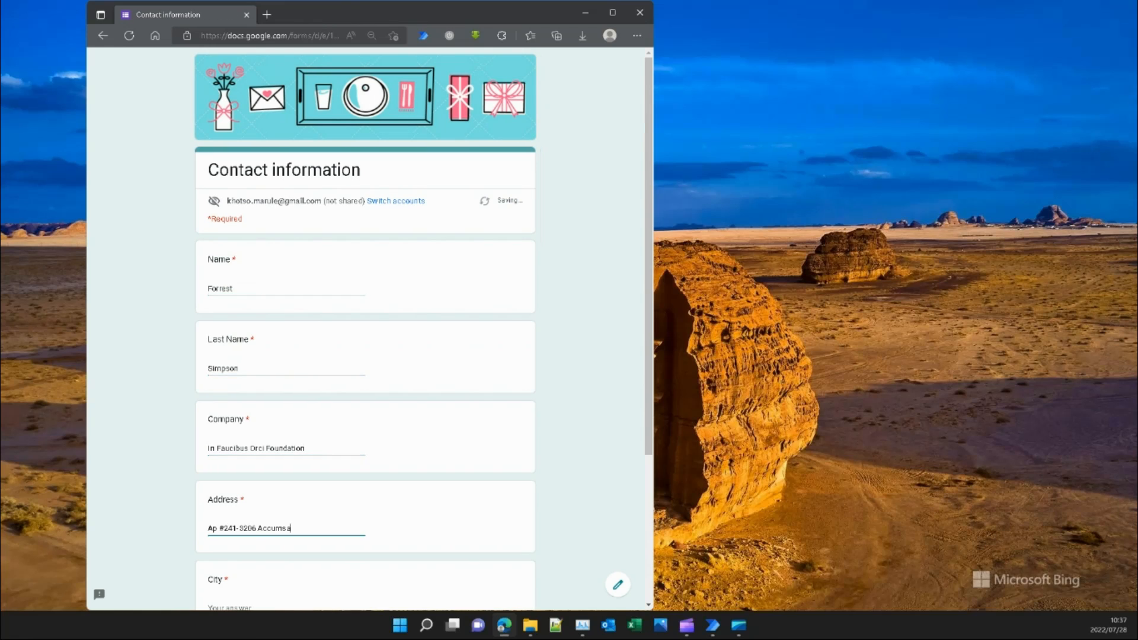
pyautogui.press('Tab')
pyautogui.write('Wichita')
pyautogui.press('Tab')
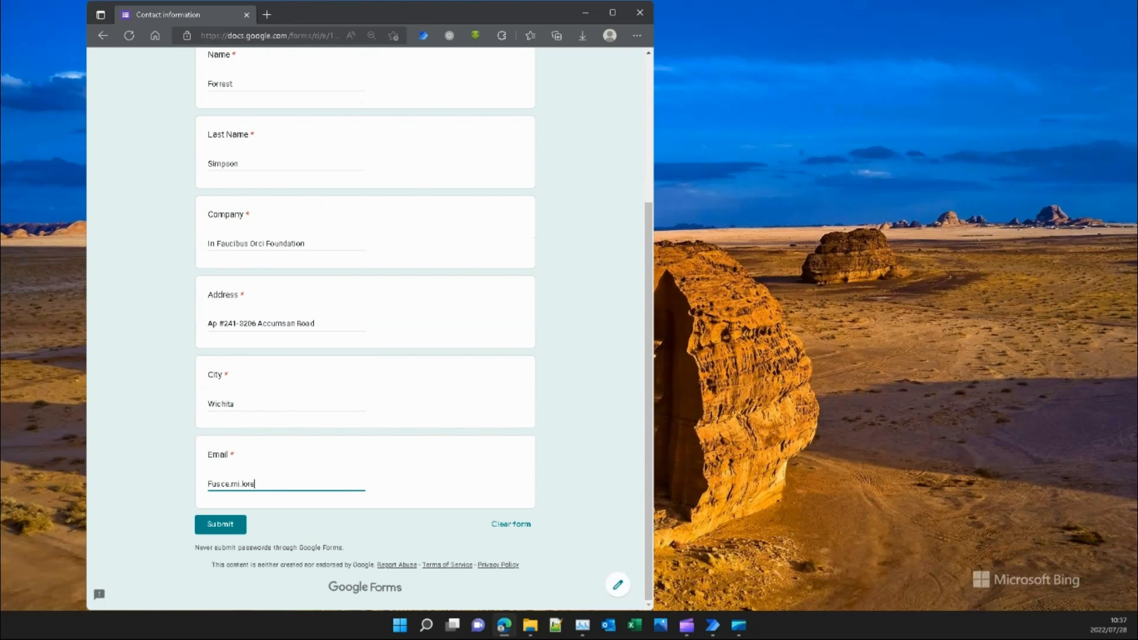
pyautogui.press('Tab')
pyautogui.press('Return')
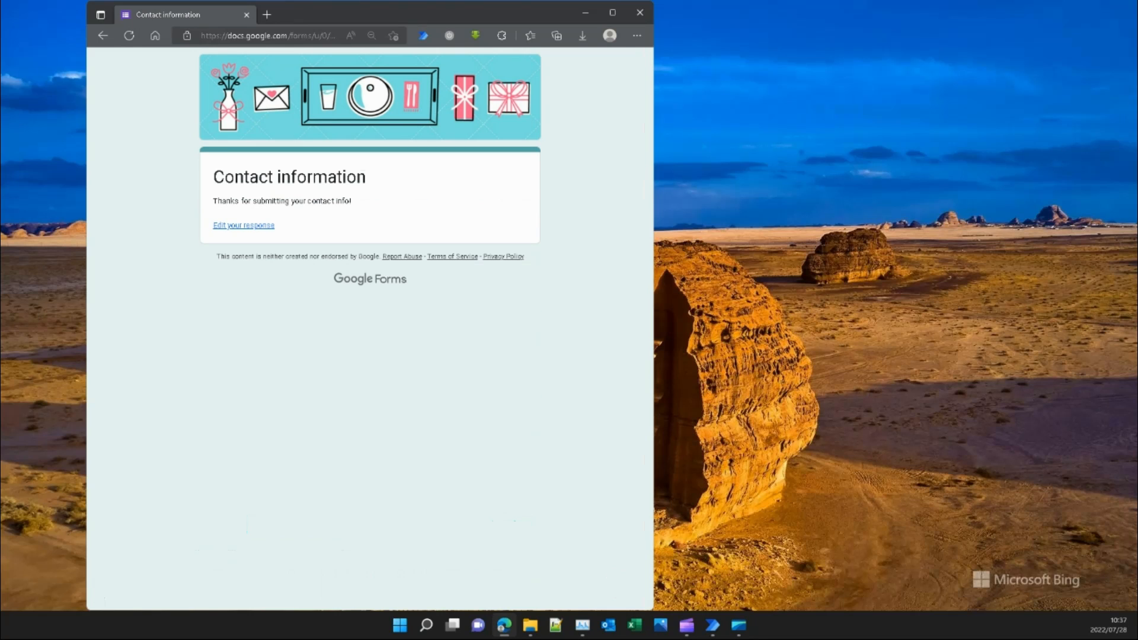
# Submit a fourth contact's details on a blank form, then reload an empty form.
pyautogui.hotkey('alt', 'Left')
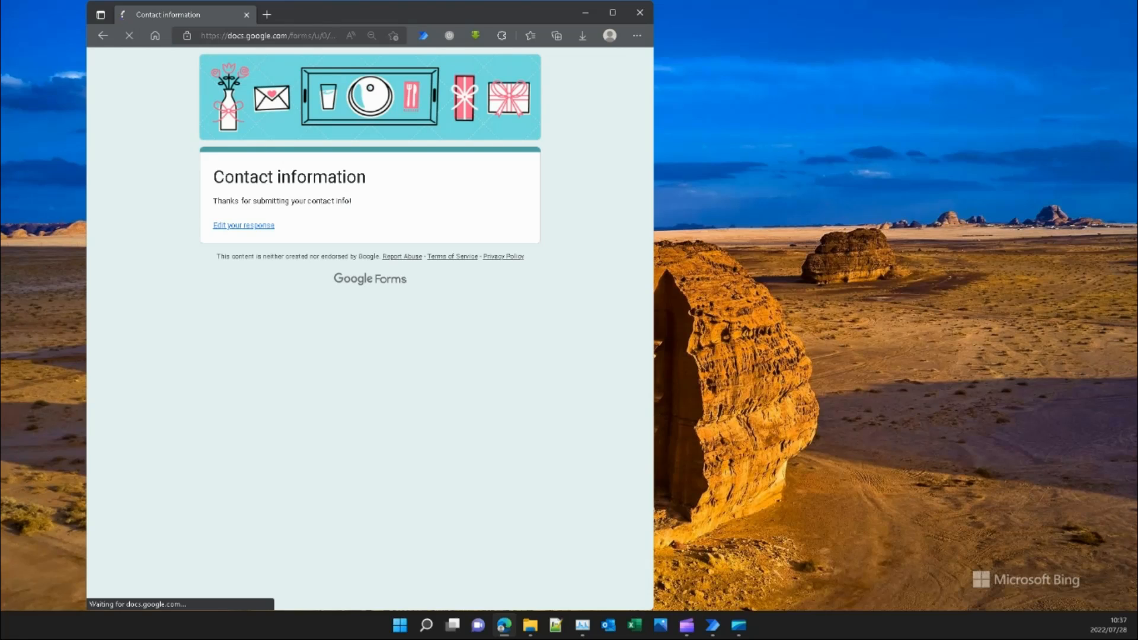
pyautogui.click(285, 288)
pyautogui.press('Tab')
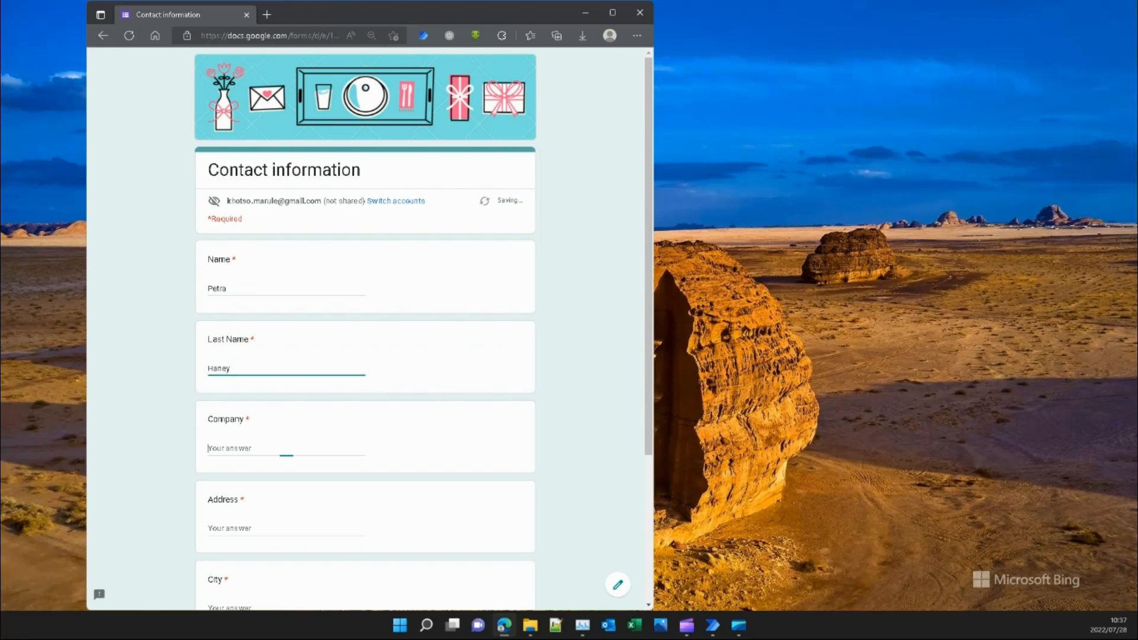
pyautogui.press('Tab')
pyautogui.write('Ipsum Primis Corporation')
pyautogui.press('Tab')
pyautogui.press('Tab')
pyautogui.write('Metairie')
pyautogui.press('Tab')
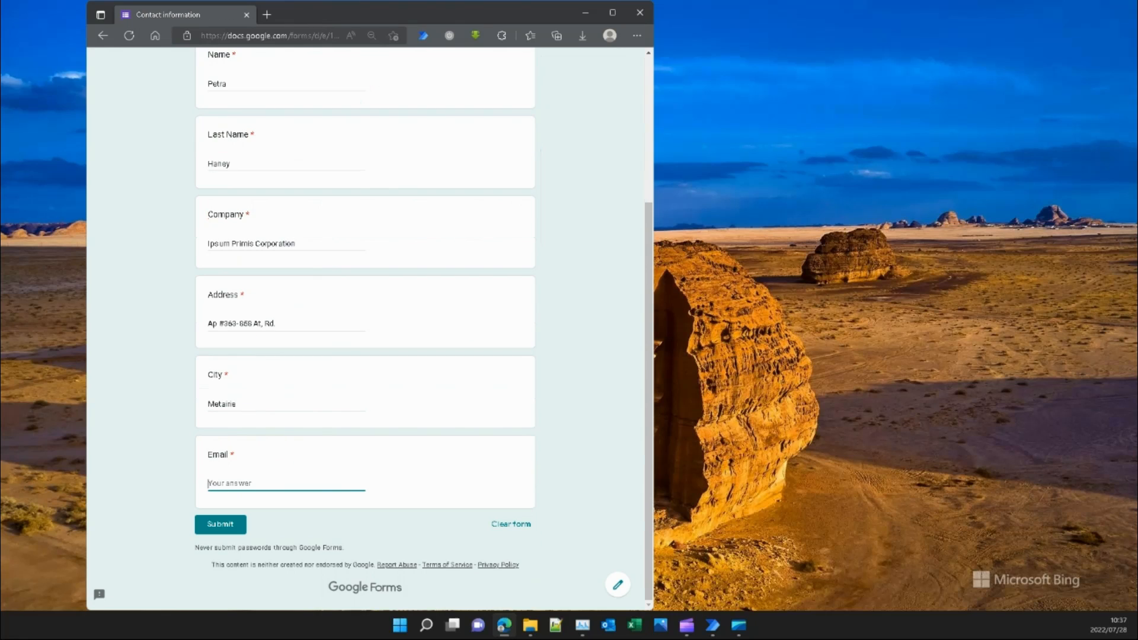
pyautogui.press('Tab')
pyautogui.press('Return')
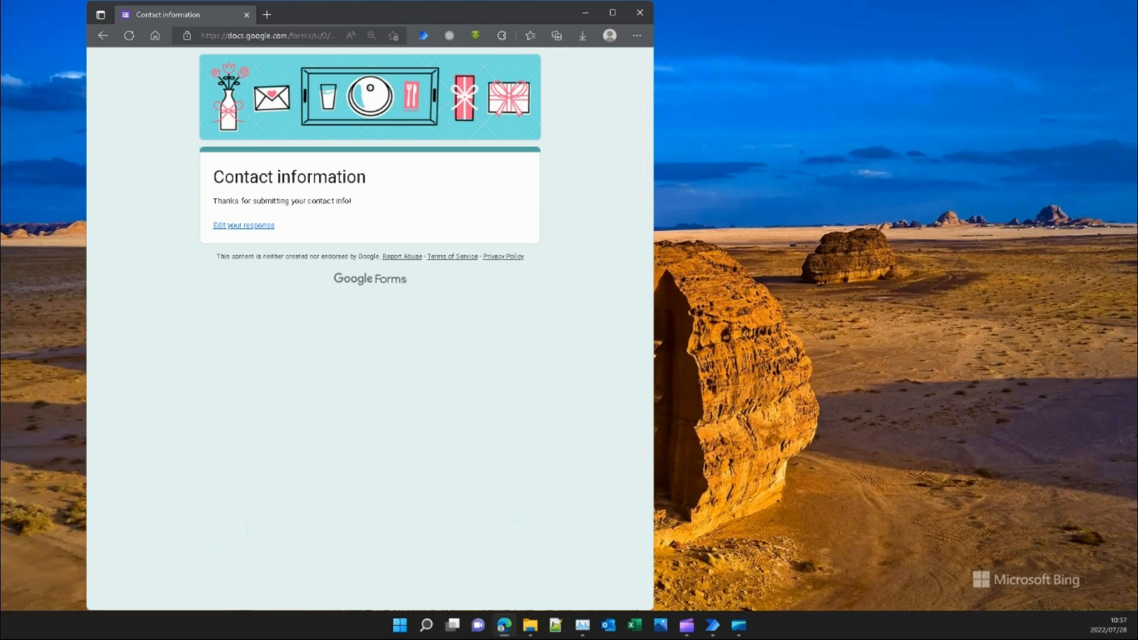
pyautogui.hotkey('alt', 'Left')
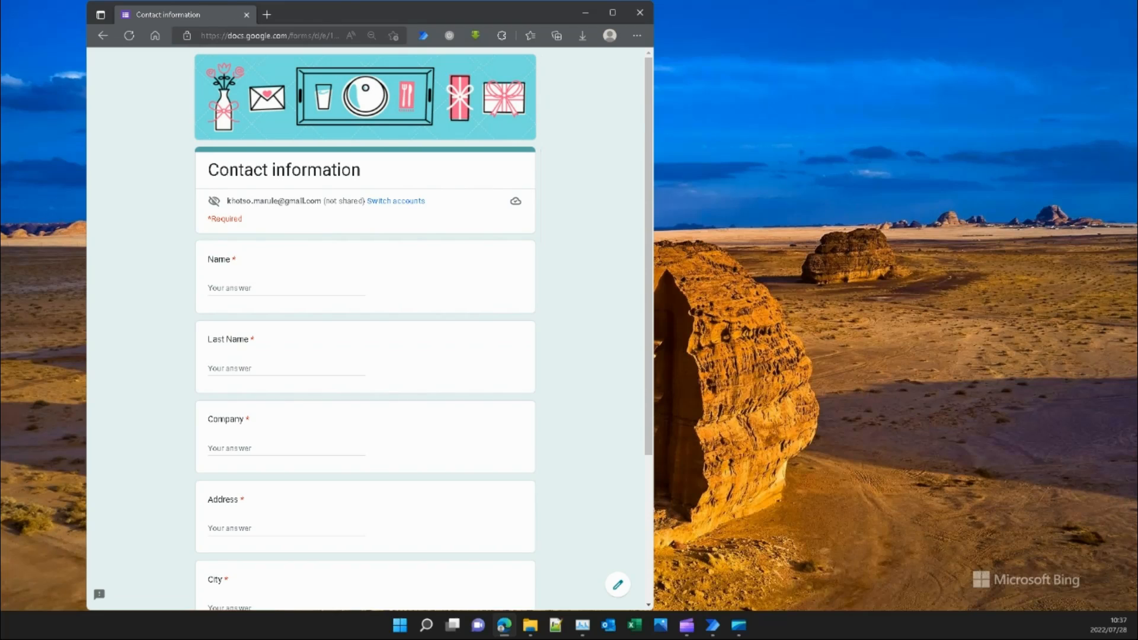
# Fill in the next contact's name, company, address, city and email, and submit.
pyautogui.press('Tab')
pyautogui.press('Tab')
pyautogui.write('Netus Limited')
pyautogui.press('Tab')
pyautogui.press('Tab')
pyautogui.write('M')
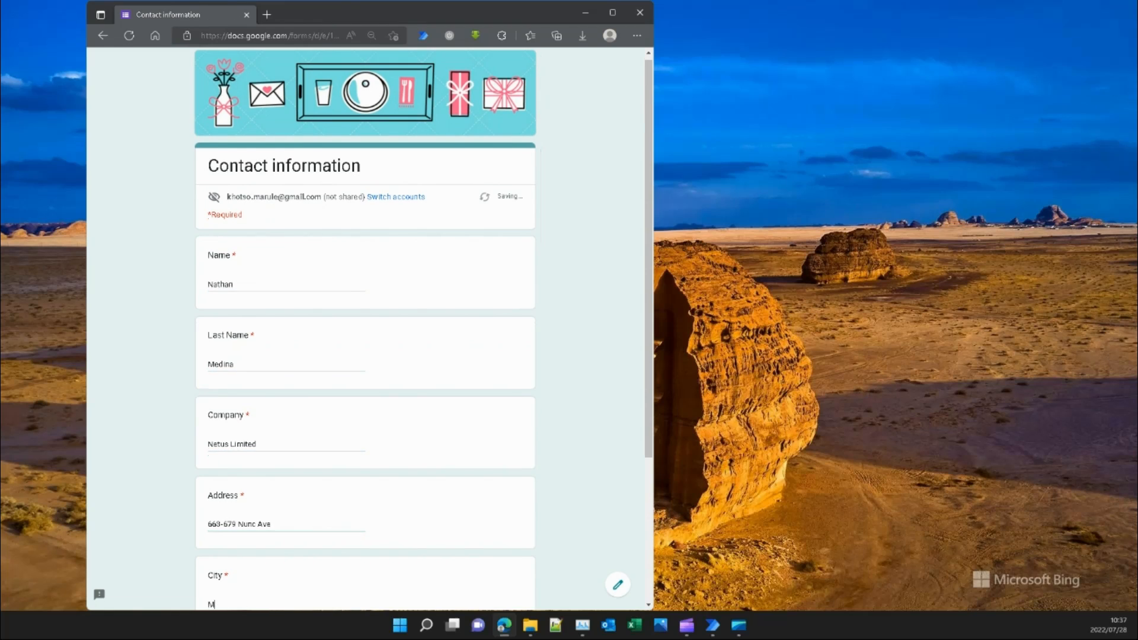
pyautogui.write('adison')
pyautogui.press('Tab')
pyautogui.press('Tab')
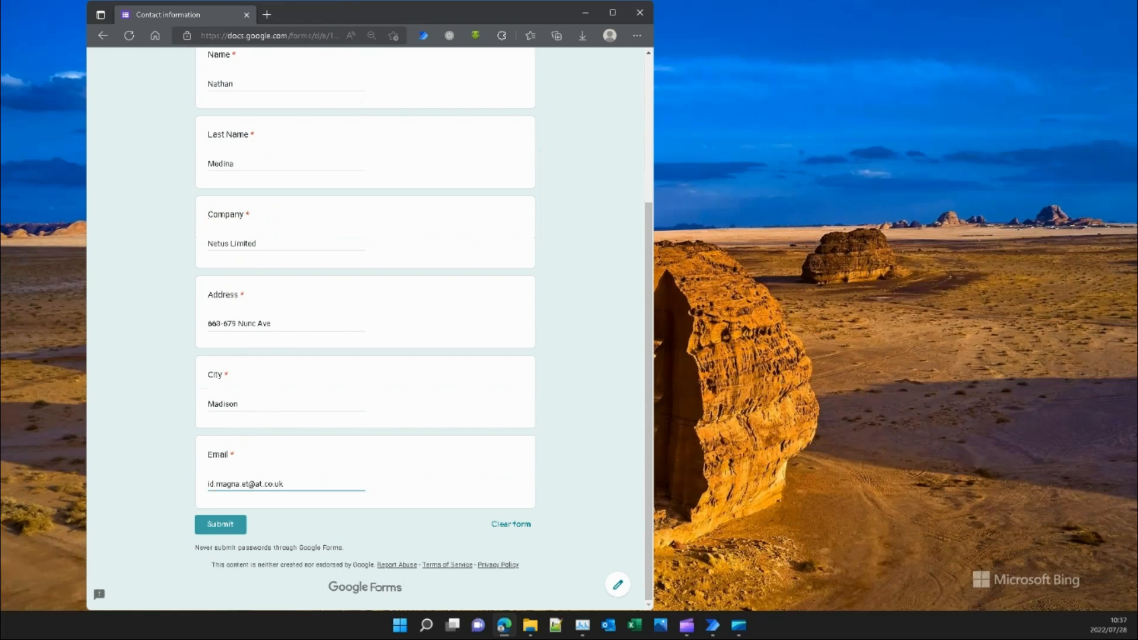
pyautogui.press('Return')
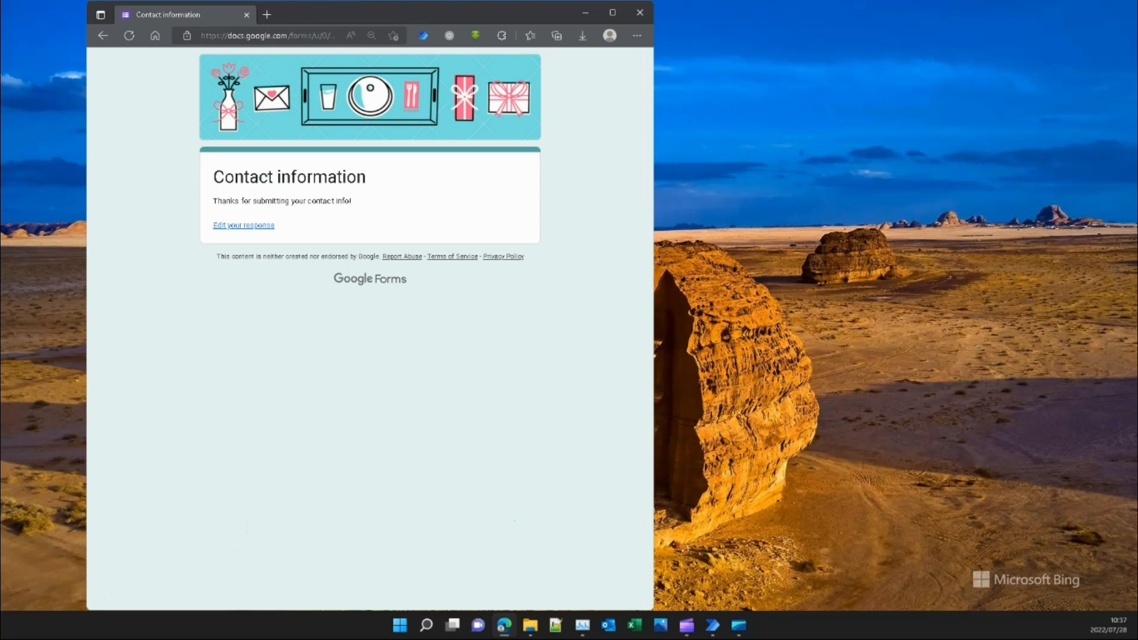
# On a fresh blank form, enter and submit the following contact's details.
pyautogui.hotkey('alt', 'Left')
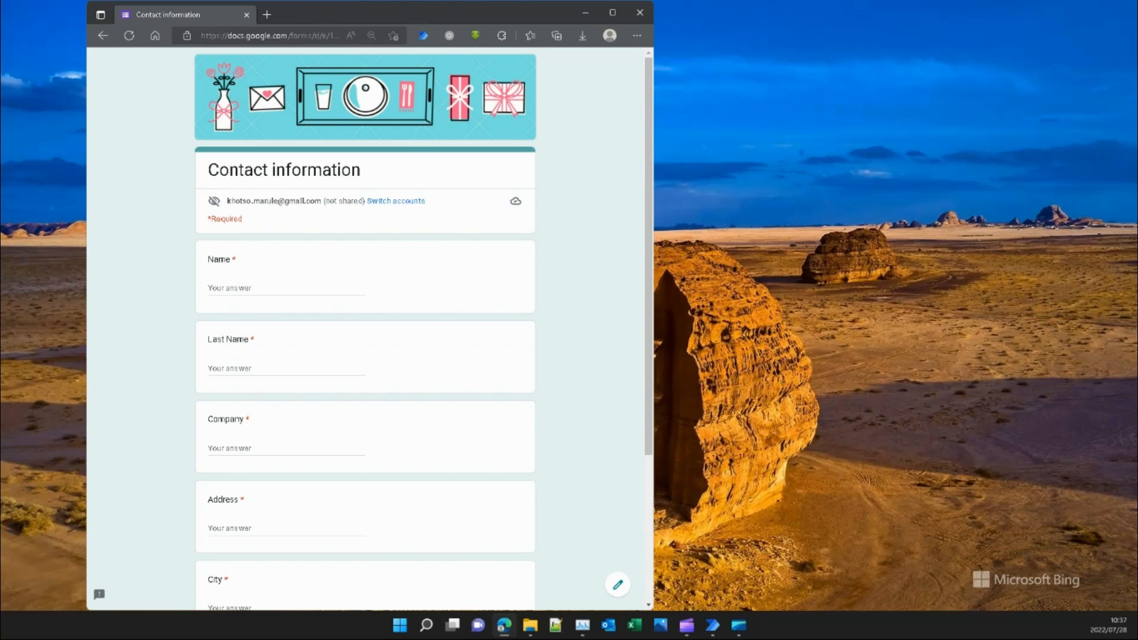
pyautogui.click(284, 288)
pyautogui.press('Tab')
pyautogui.press('Tab')
pyautogui.write('Tellus Lorem Eu Institute')
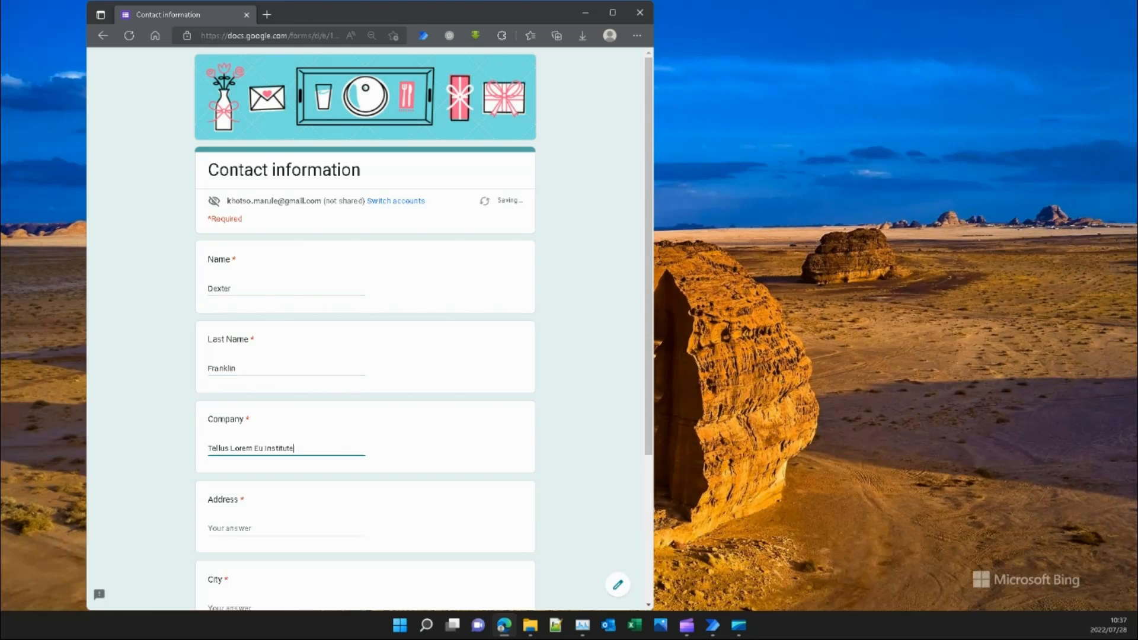
pyautogui.press('Tab')
pyautogui.press('Tab')
pyautogui.write('Vancouver')
pyautogui.press('Tab')
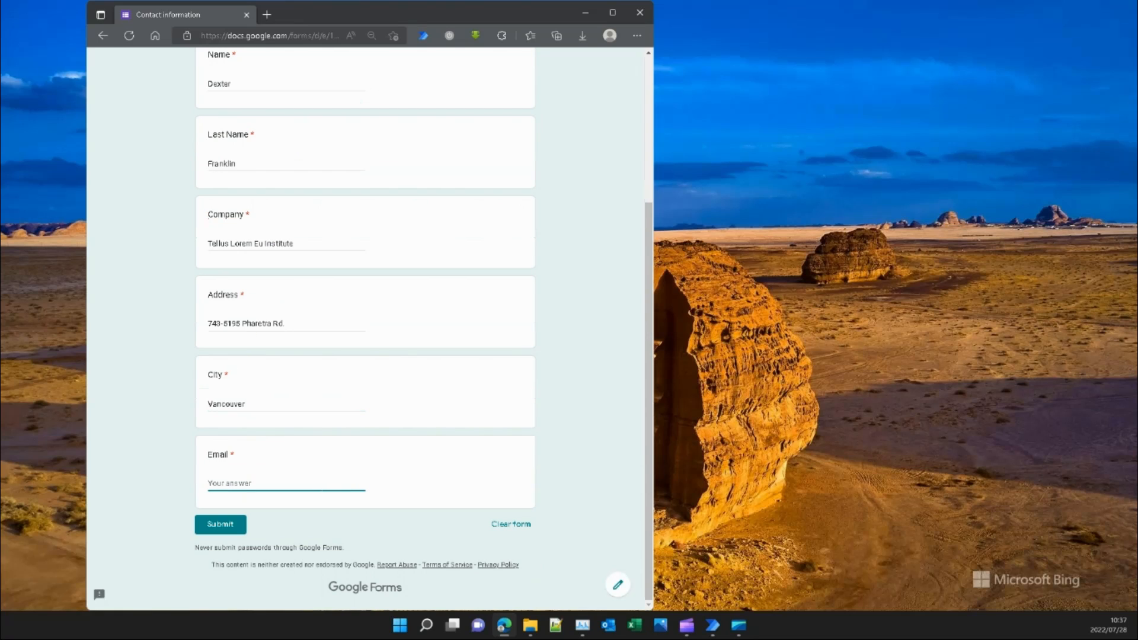
pyautogui.press('Return')
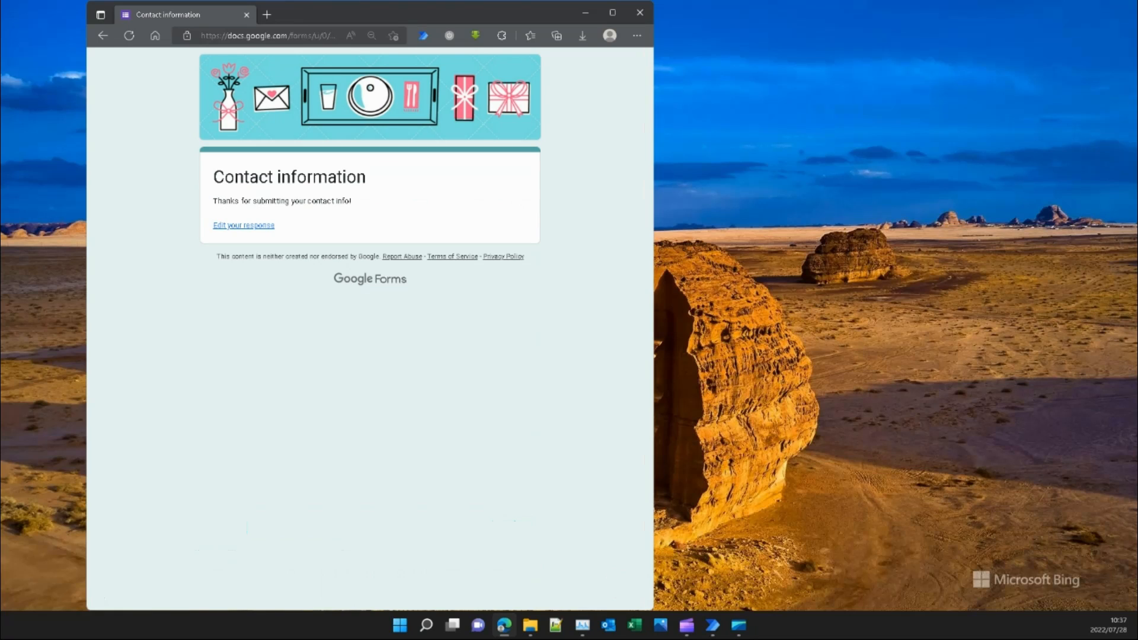
# Reload with F5 and submit another contact's name, company, address, city and email.
pyautogui.press('F5')
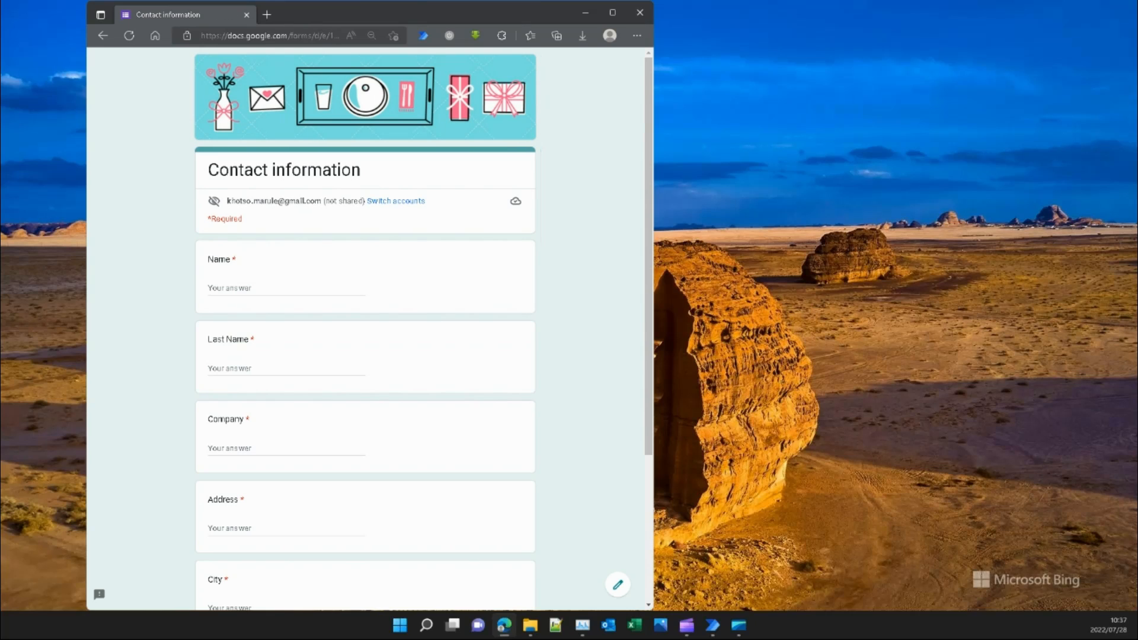
pyautogui.click(284, 289)
pyautogui.press('Tab')
pyautogui.press('Tab')
pyautogui.write('Nam Tempor Inc.')
pyautogui.press('Tab')
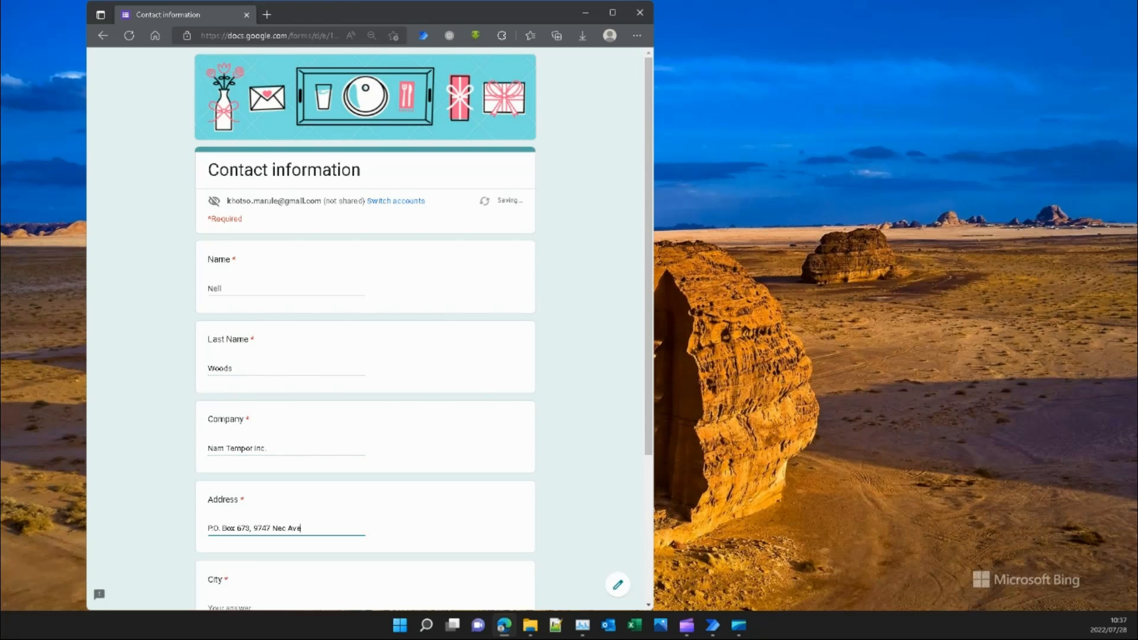
pyautogui.press('Tab')
pyautogui.write('Salt Lake City')
pyautogui.press('Tab')
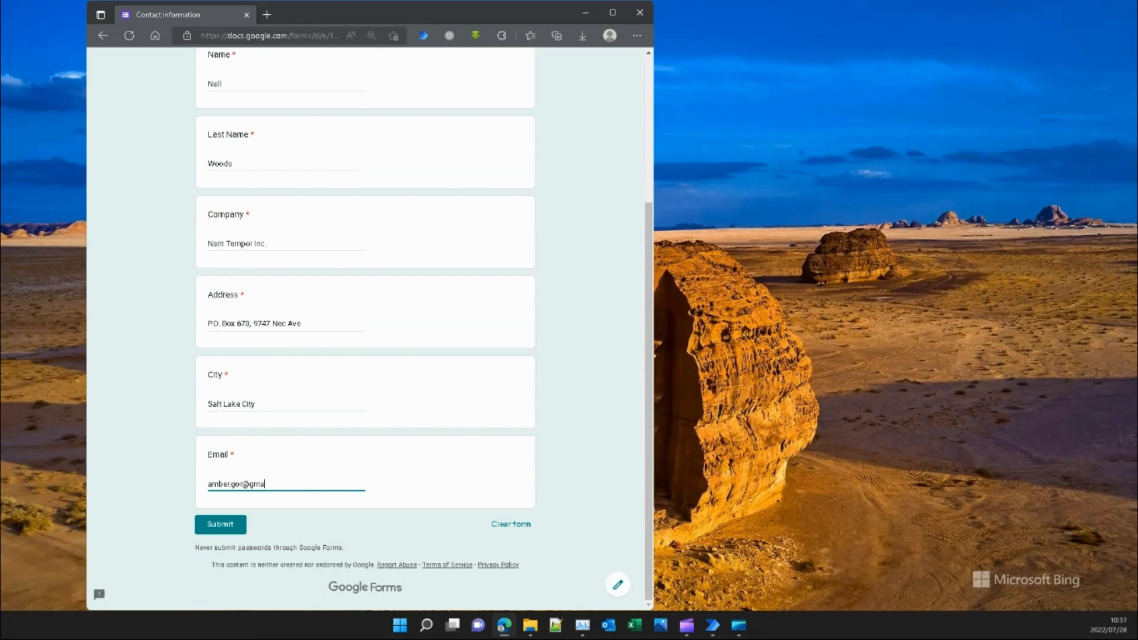
pyautogui.press('Tab')
pyautogui.press('Return')
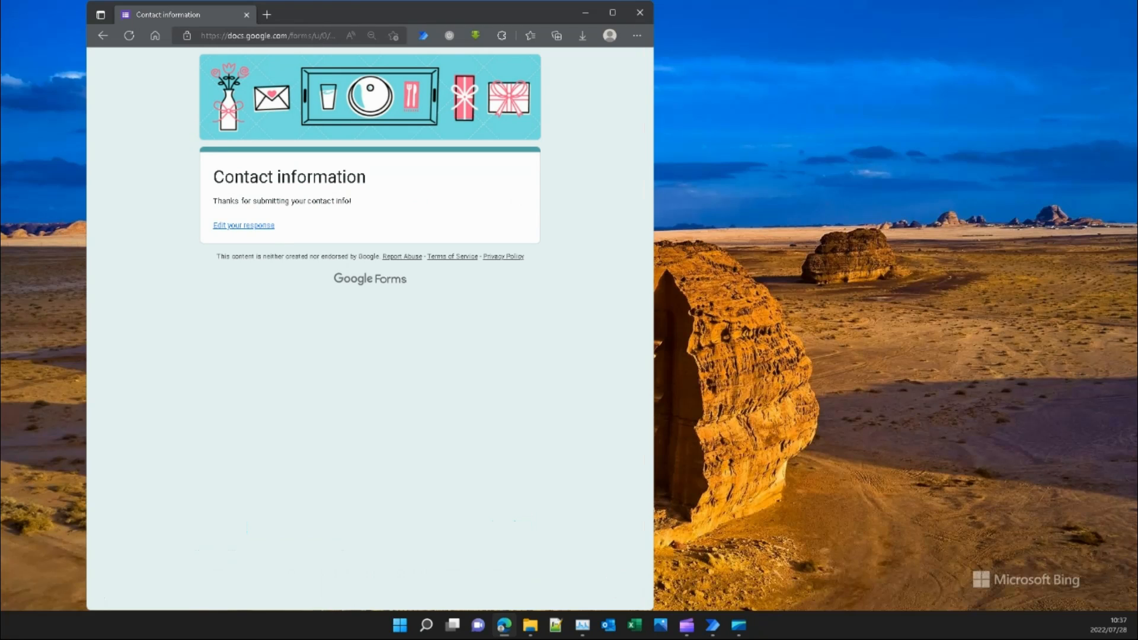
# Reload the form and submit one more contact's details.
pyautogui.press('F5')
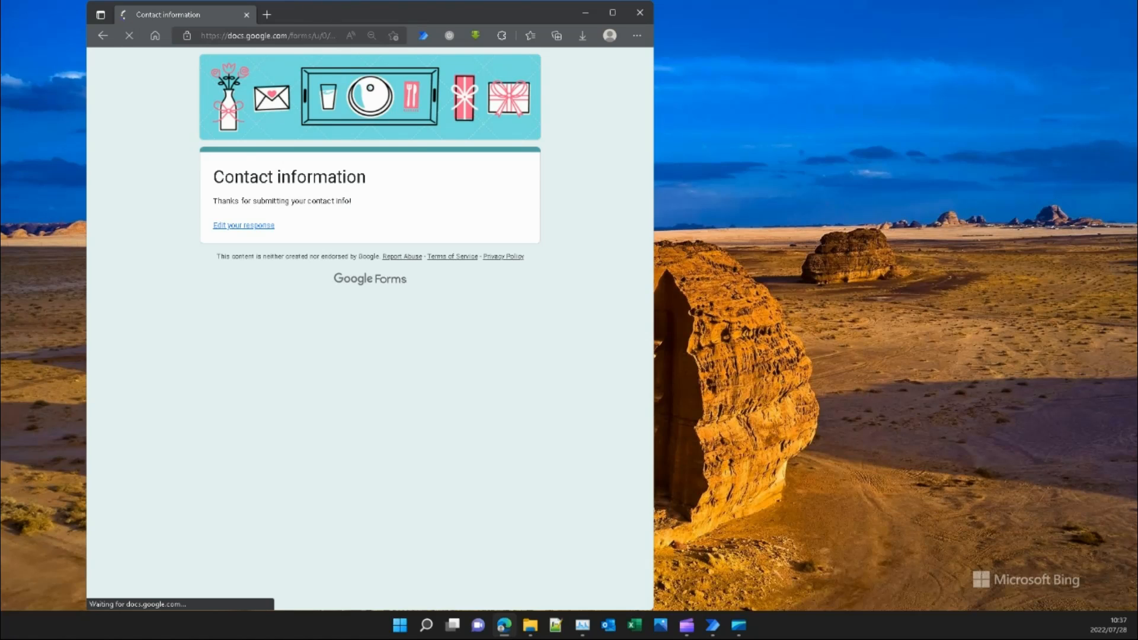
pyautogui.press('Tab')
pyautogui.press('Tab')
pyautogui.write('Ultrices Ltd')
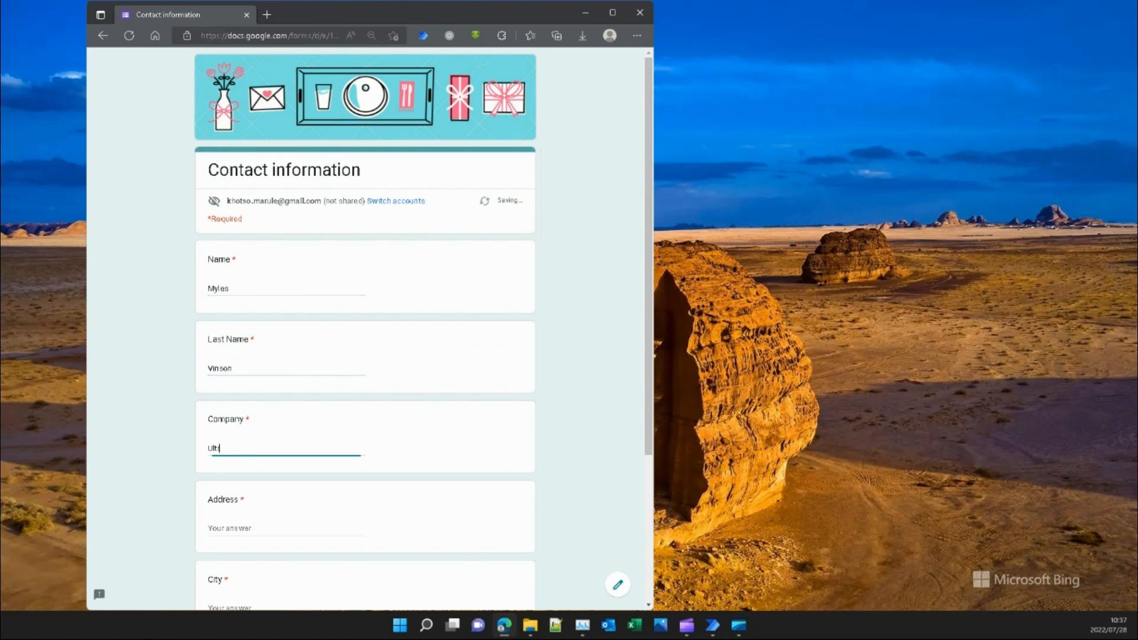
pyautogui.press('Tab')
pyautogui.press('Tab')
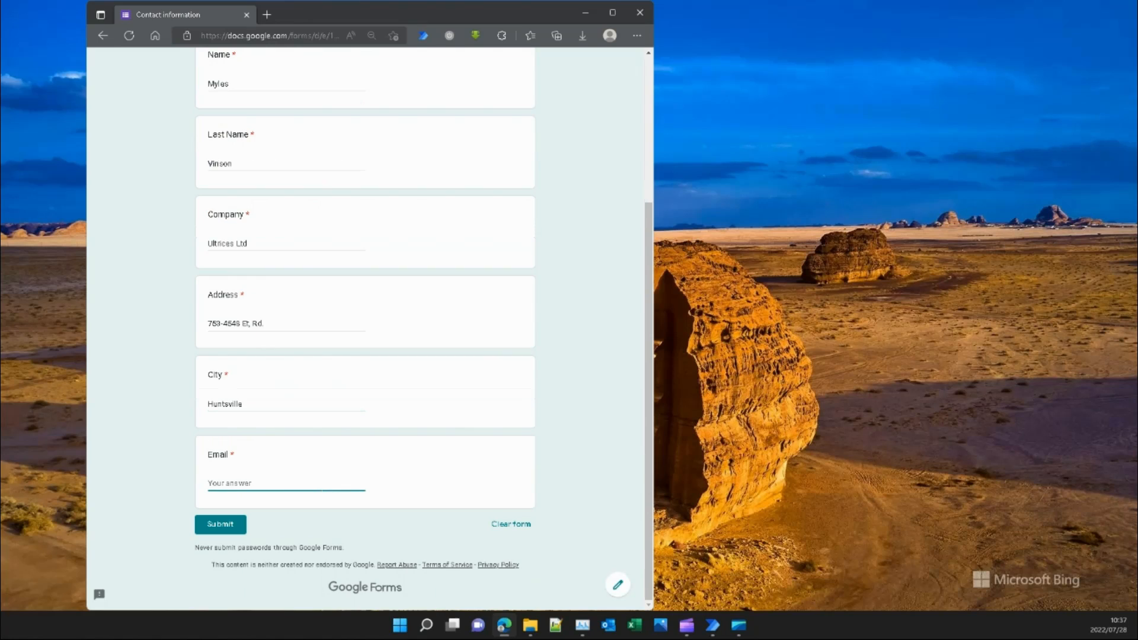
pyautogui.press('Tab')
pyautogui.press('Return')
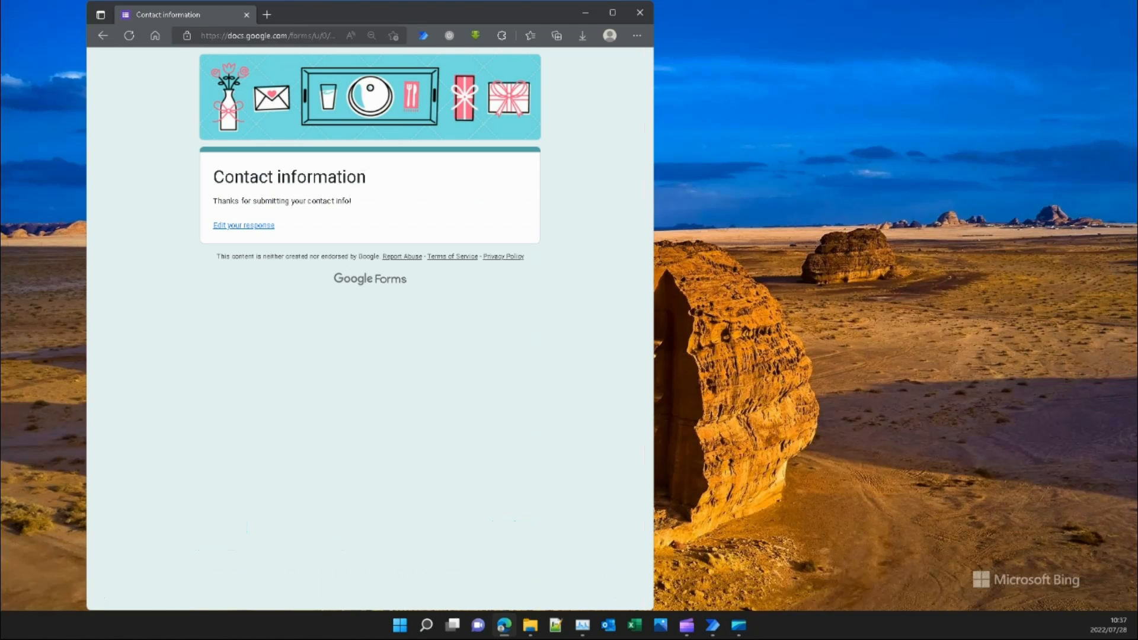
# On a blank form, submit 'Stop' in the five text fields plus an email address.
pyautogui.hotkey('alt', 'Left')
pyautogui.click(287, 288)
pyautogui.write('Stop')
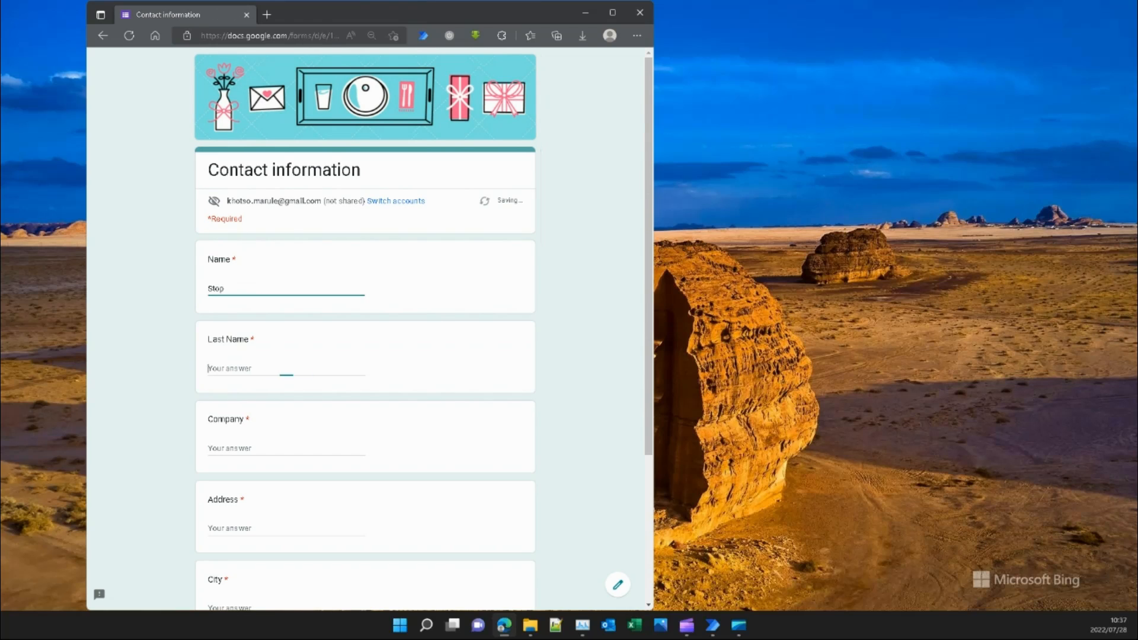
pyautogui.write('\tStop\tStop\tStop\tStop\t')
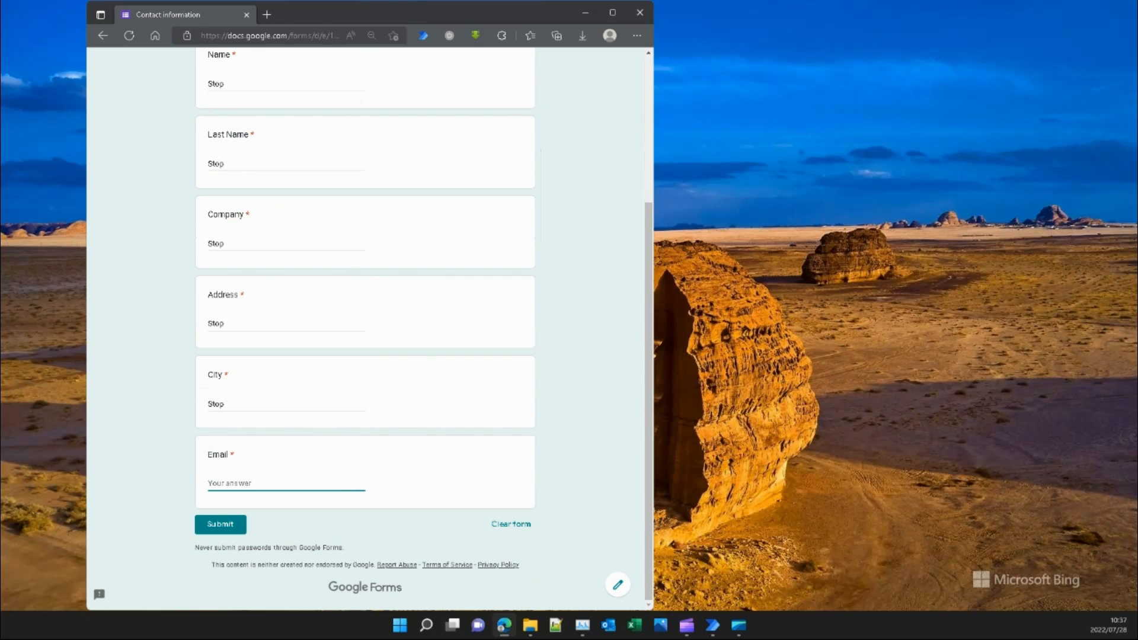
pyautogui.press('Tab')
pyautogui.press('Return')
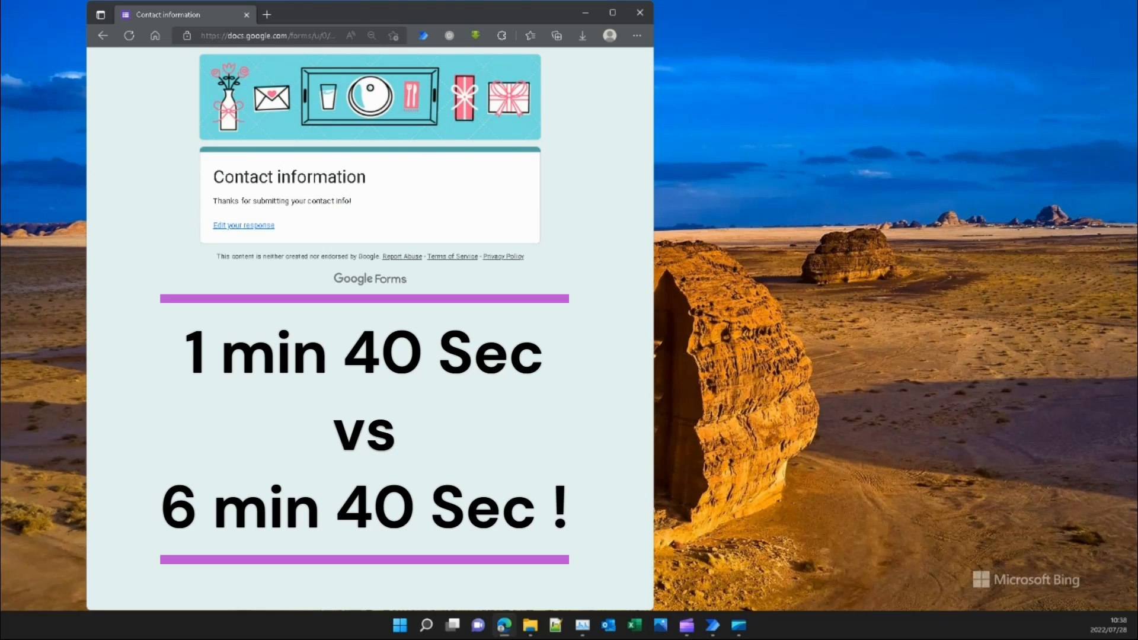
# Switch away from the browser window with Alt+Tab.
pyautogui.hotkey('alt', 'Tab')
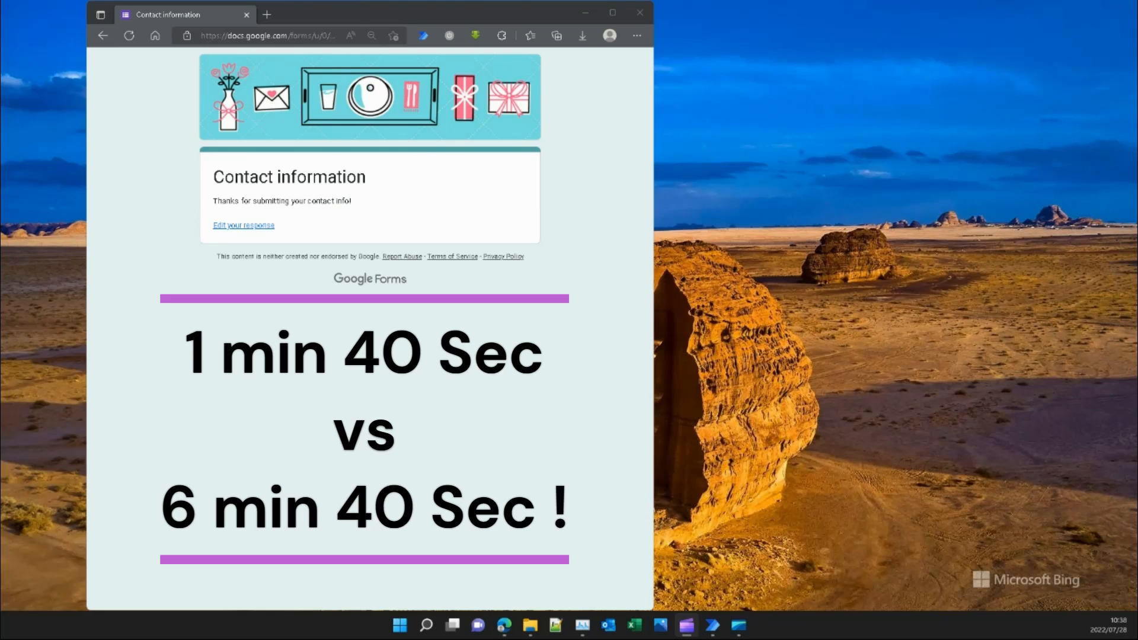